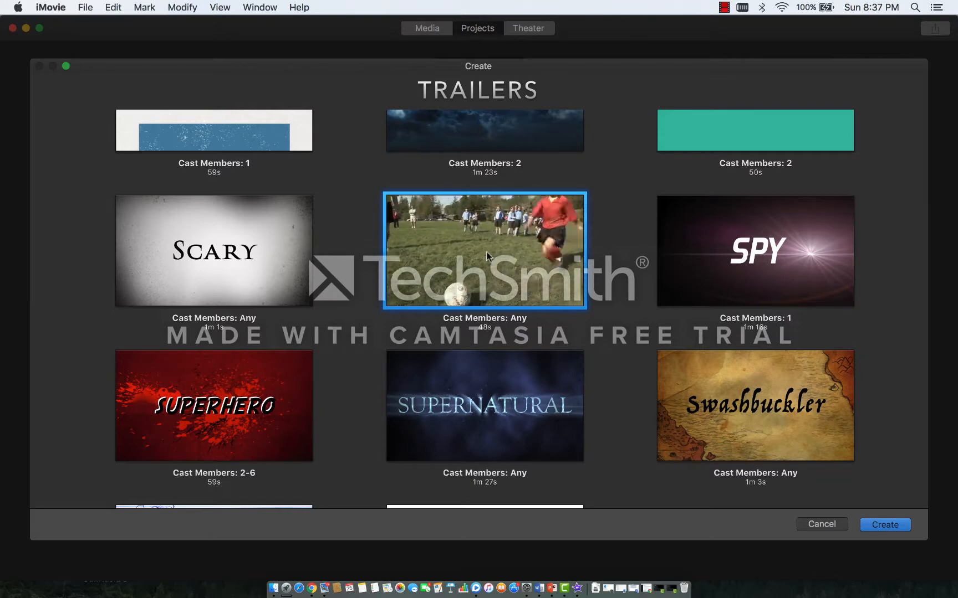
Step: Look over the Sports, Scary and Romance trailer templates, and create a new trailer from the Adrenaline template
{"action": "left_click", "coordinate": [485, 253]}
{"action": "left_click", "coordinate": [232, 261]}
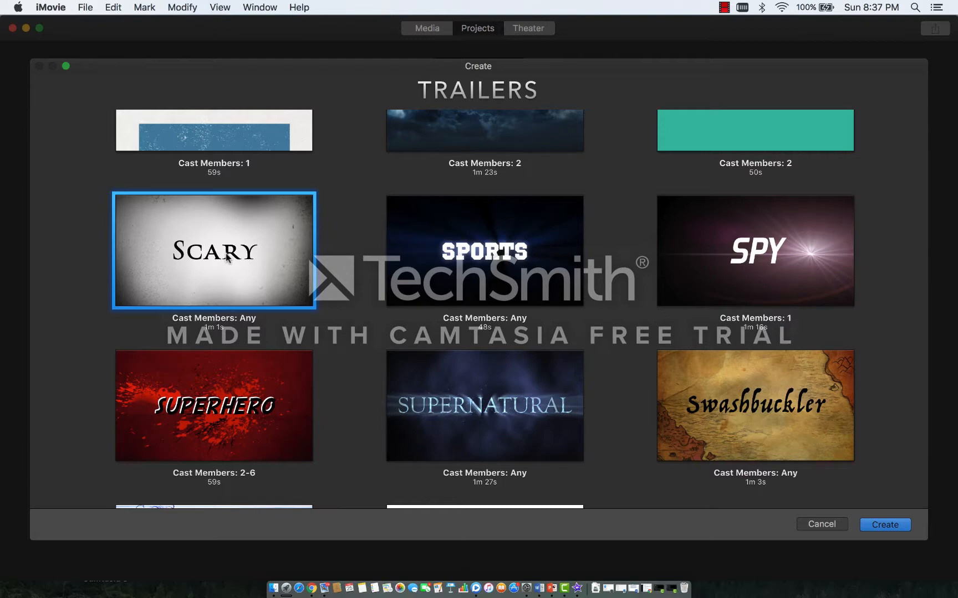
{"action": "scroll", "coordinate": [426, 149], "scroll_direction": "up", "scroll_amount": 3}
{"action": "left_click", "coordinate": [445, 145]}
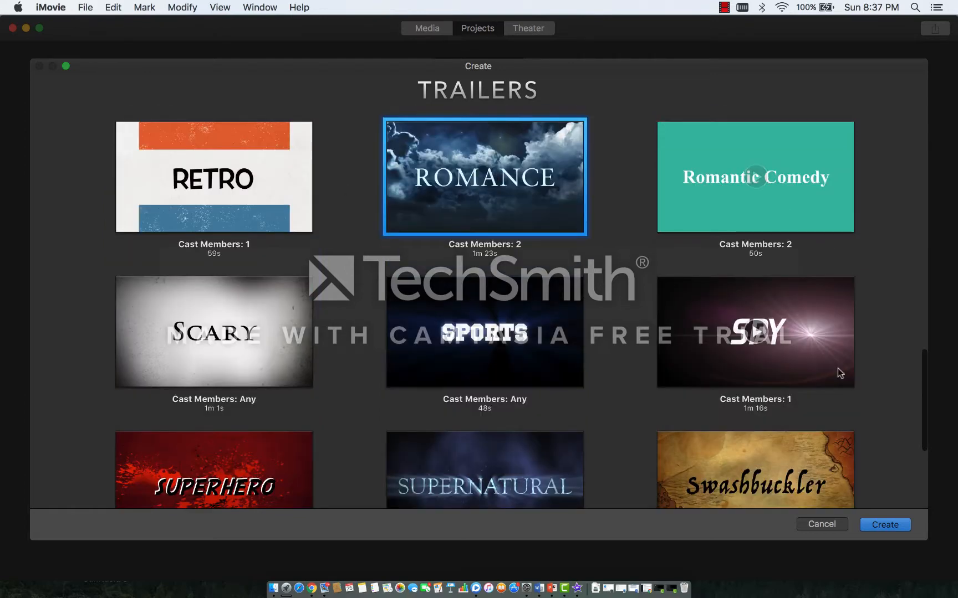
{"action": "left_click_drag", "start_coordinate": [924, 361], "coordinate": [902, 126]}
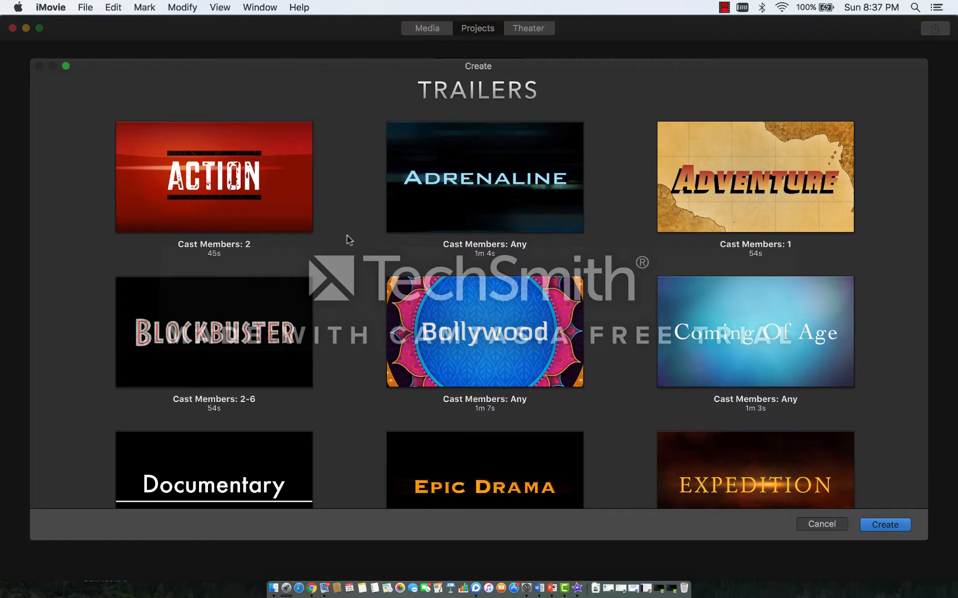
{"action": "mouse_move", "coordinate": [416, 208]}
{"action": "left_click", "coordinate": [483, 178]}
{"action": "key", "text": "Escape"}
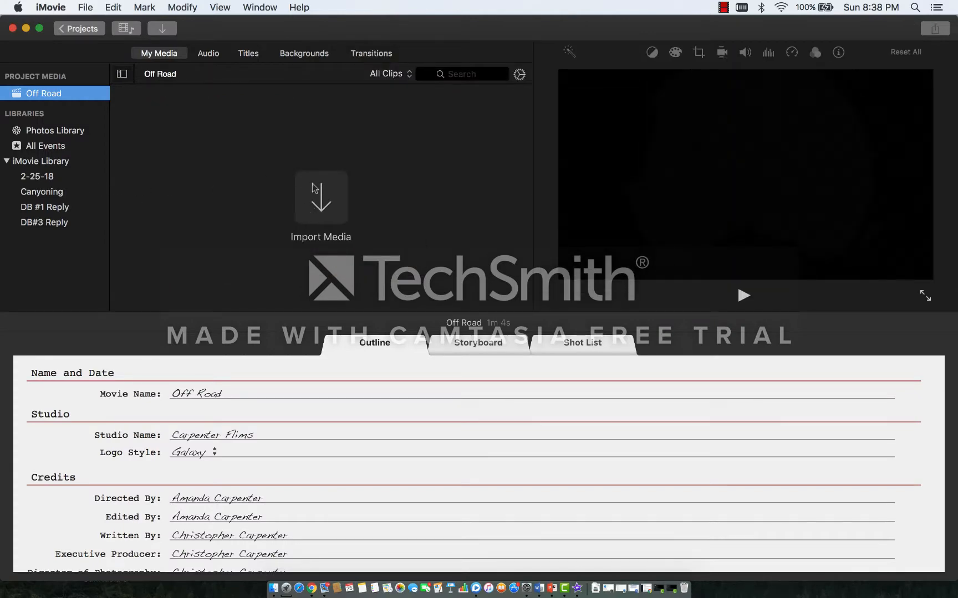
Step: Import the gard1.MOV video clip from the Pictures folder into the trailer's project media
{"action": "left_click", "coordinate": [311, 200]}
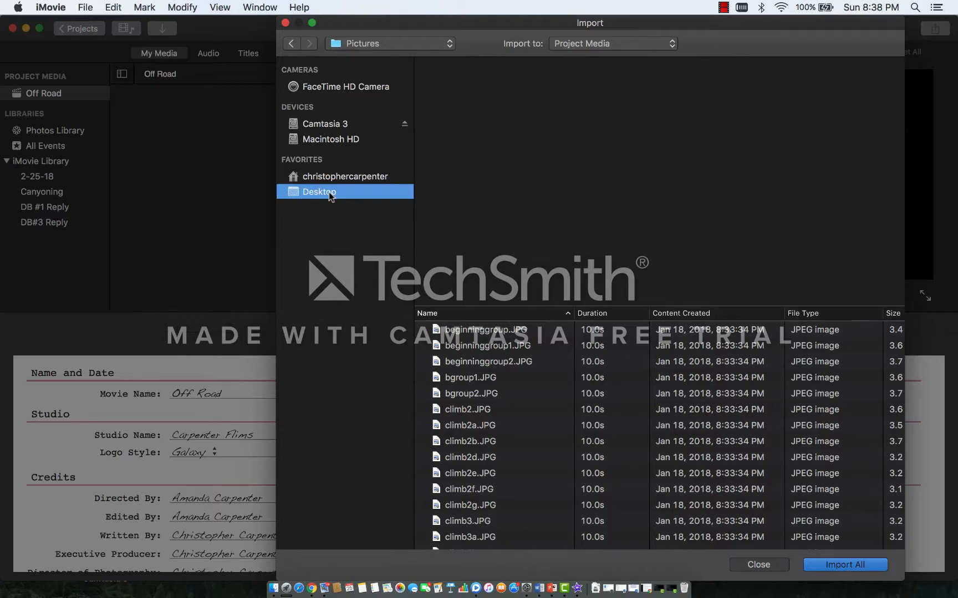
{"action": "left_click", "coordinate": [514, 409]}
{"action": "key", "text": "Down"}
{"action": "key", "text": "Down"}
{"action": "key", "text": "Down"}
{"action": "key", "text": "Down"}
{"action": "key", "text": "Down"}
{"action": "key", "text": "Down"}
{"action": "key", "text": "Down"}
{"action": "key", "text": "Down"}
{"action": "key", "text": "Down"}
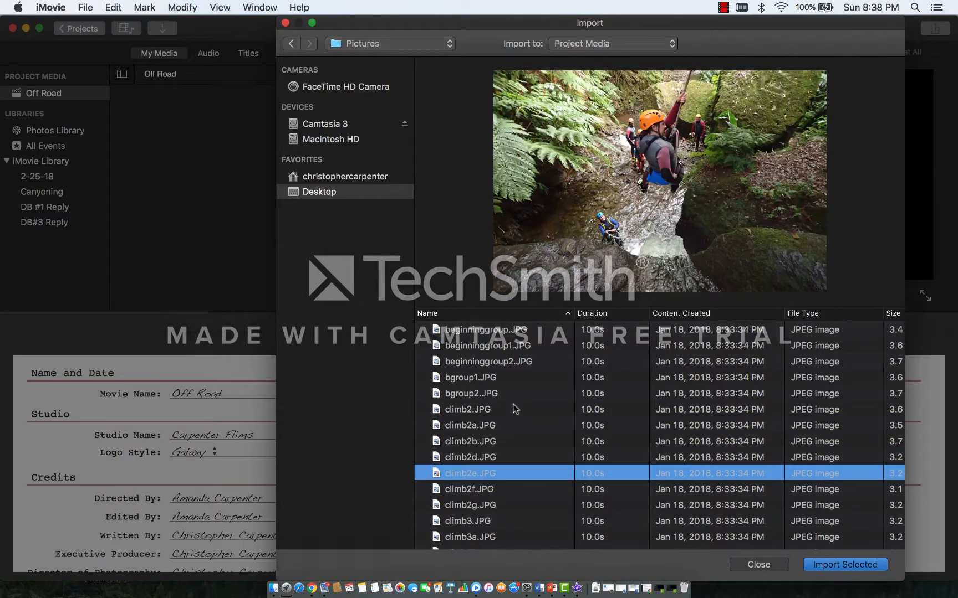
{"action": "key", "text": "Down"}
{"action": "key", "text": "Down"}
{"action": "key", "text": "Down"}
{"action": "key", "text": "Down"}
{"action": "key", "text": "Down"}
{"action": "key", "text": "Down"}
{"action": "key", "text": "Down"}
{"action": "key", "text": "Down"}
{"action": "key", "text": "Down"}
{"action": "key", "text": "Down"}
{"action": "key", "text": "Down"}
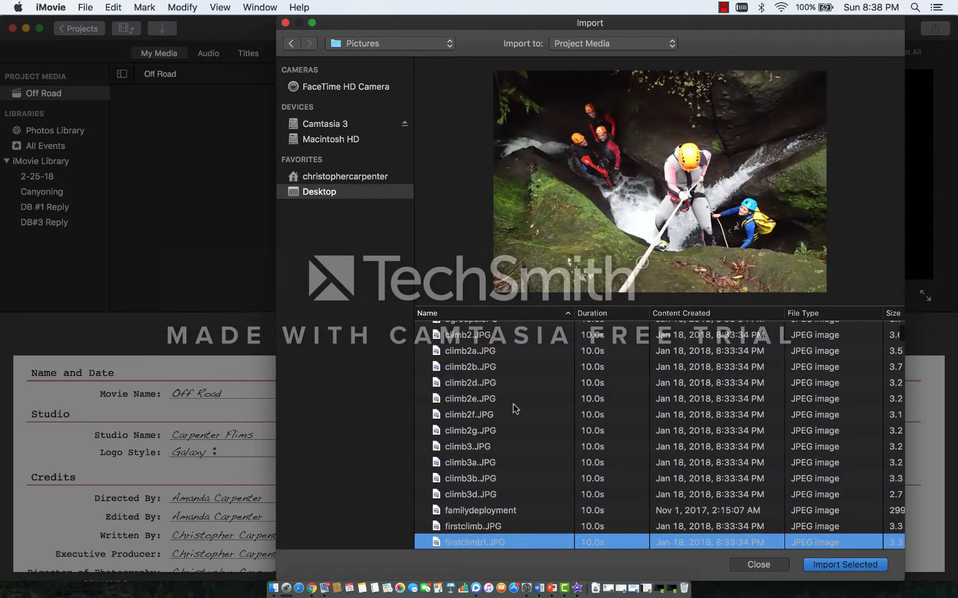
{"action": "key", "text": "Up"}
{"action": "key", "text": "Up"}
{"action": "key", "text": "Up"}
{"action": "key", "text": "Up"}
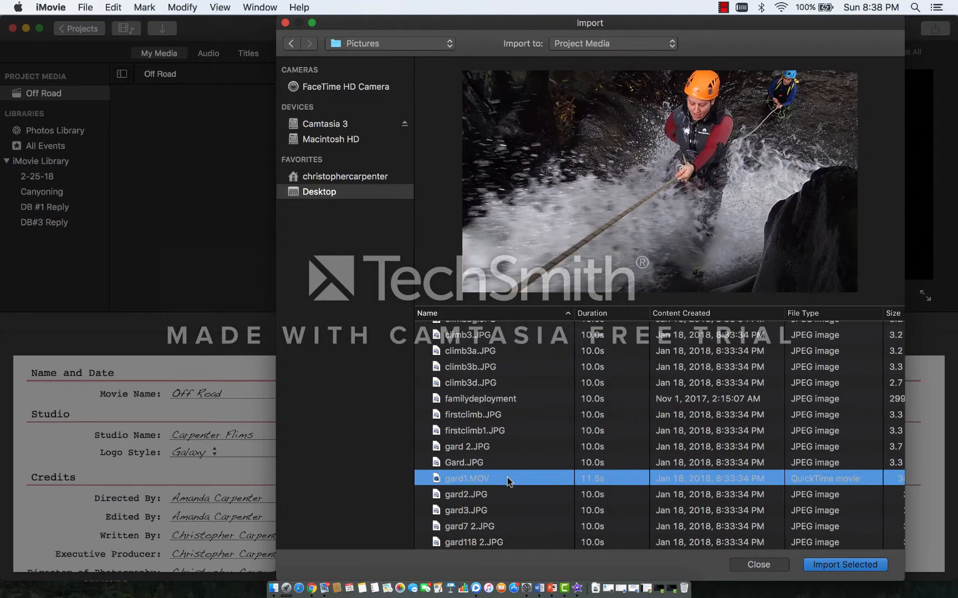
{"action": "key", "text": "Return"}
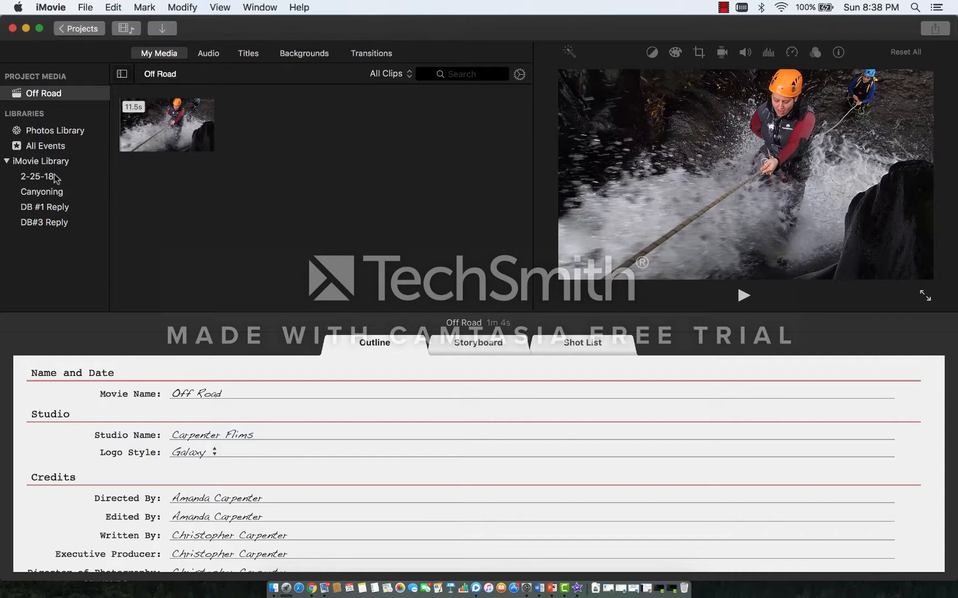
Step: Show the Canyoning event's media and start a media import into that event
{"action": "left_click", "coordinate": [54, 195]}
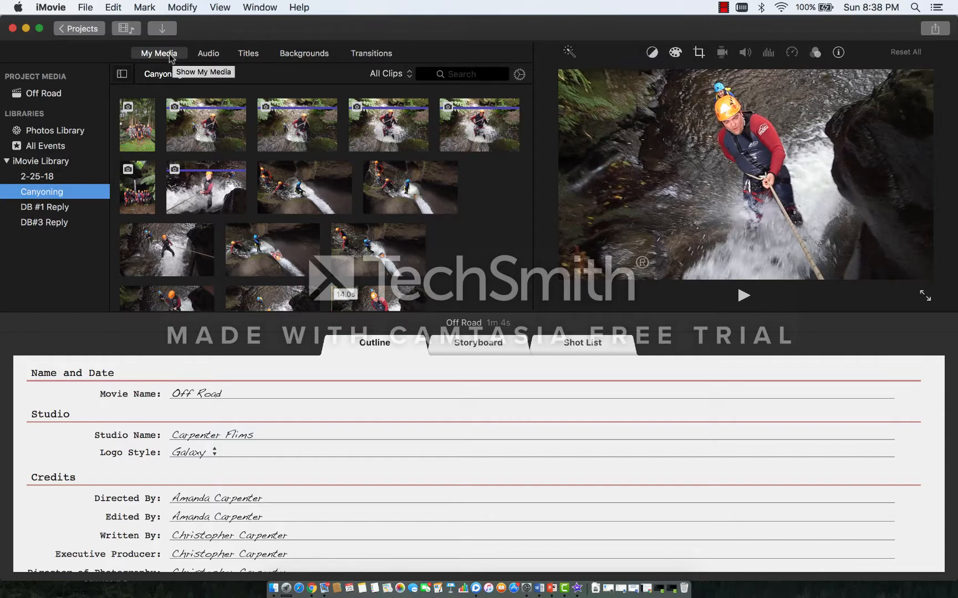
{"action": "left_click", "coordinate": [86, 8]}
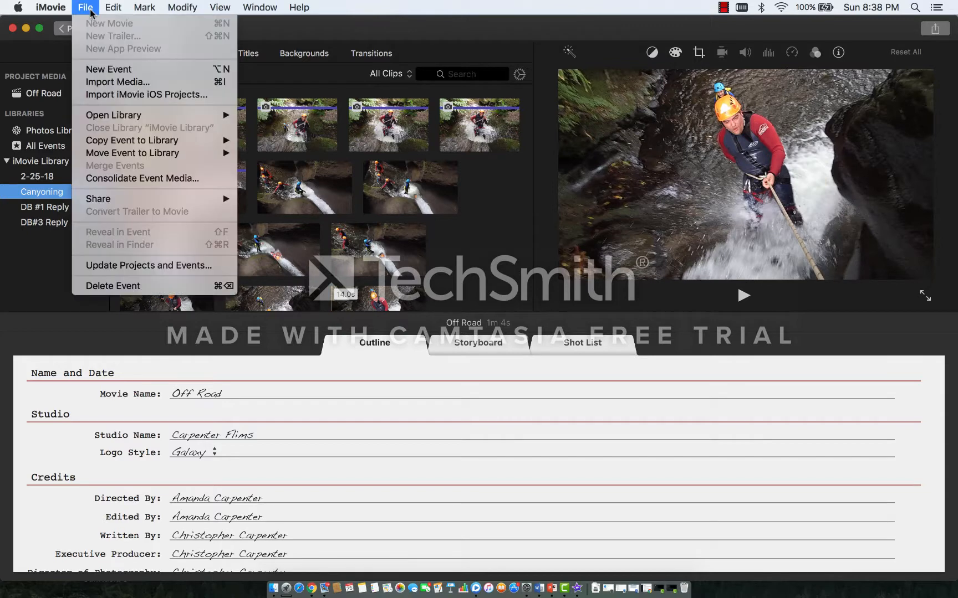
{"action": "left_click", "coordinate": [117, 82]}
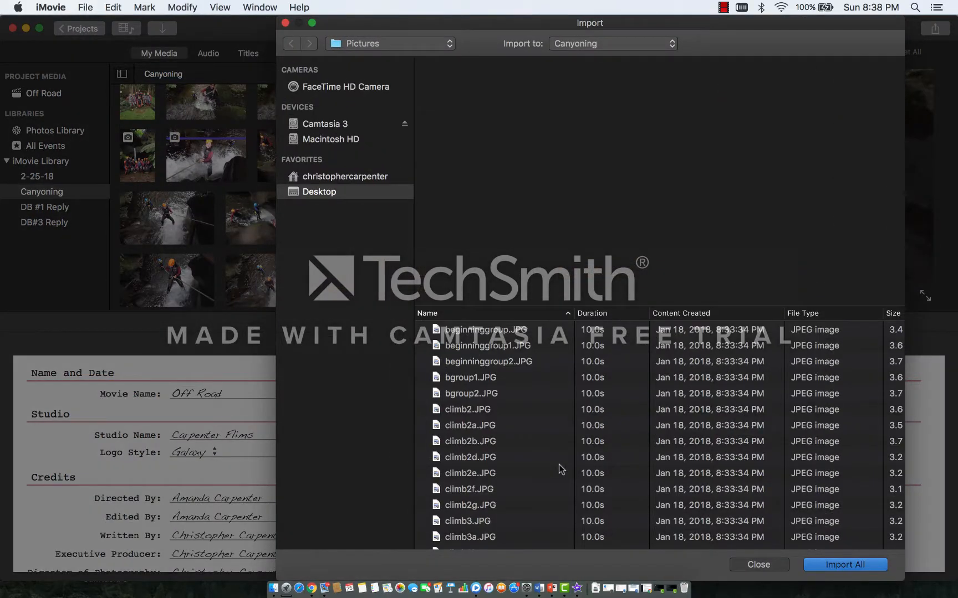
Step: Preview the photos and video clips in the Pictures folder to find clips worth importing
{"action": "left_click", "coordinate": [538, 473]}
{"action": "key", "text": "Down"}
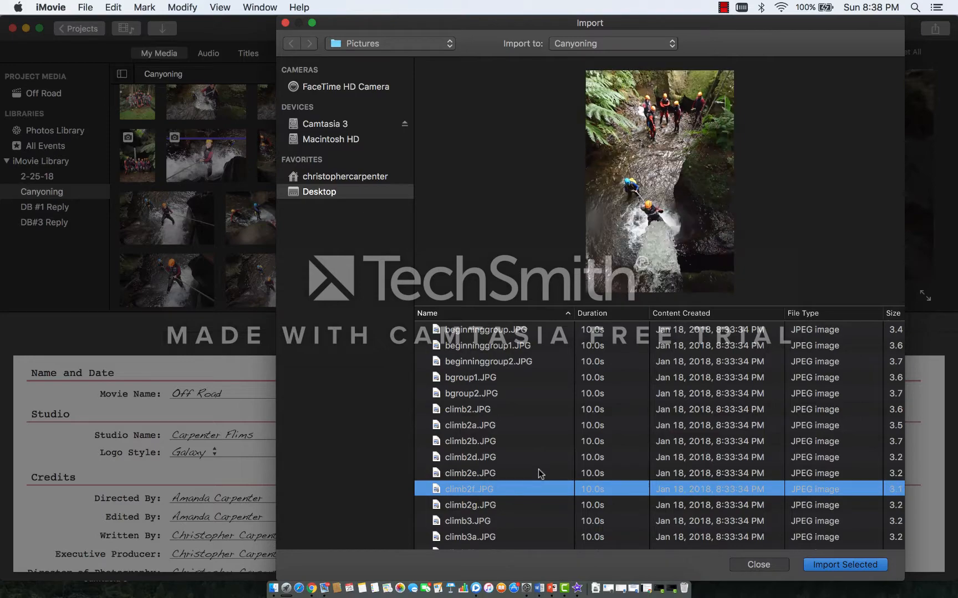
{"action": "key", "text": "Down"}
{"action": "key", "text": "Down"}
{"action": "key", "text": "Down"}
{"action": "key", "text": "Down"}
{"action": "key", "text": "Down"}
{"action": "key", "text": "Down"}
{"action": "key", "text": "Down"}
{"action": "key", "text": "Down"}
{"action": "key", "text": "Down"}
{"action": "key", "text": "Down"}
{"action": "key", "text": "Down"}
{"action": "key", "text": "Down"}
{"action": "key", "text": "Down"}
{"action": "key", "text": "Down"}
{"action": "key", "text": "Down"}
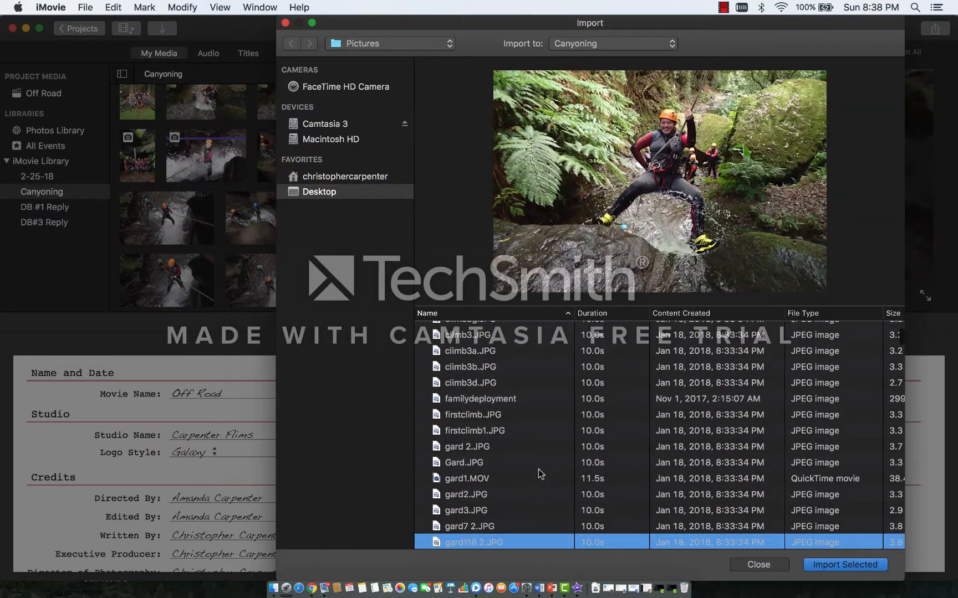
{"action": "key", "text": "Up"}
{"action": "key", "text": "Up"}
{"action": "key", "text": "Up"}
{"action": "key", "text": "Up"}
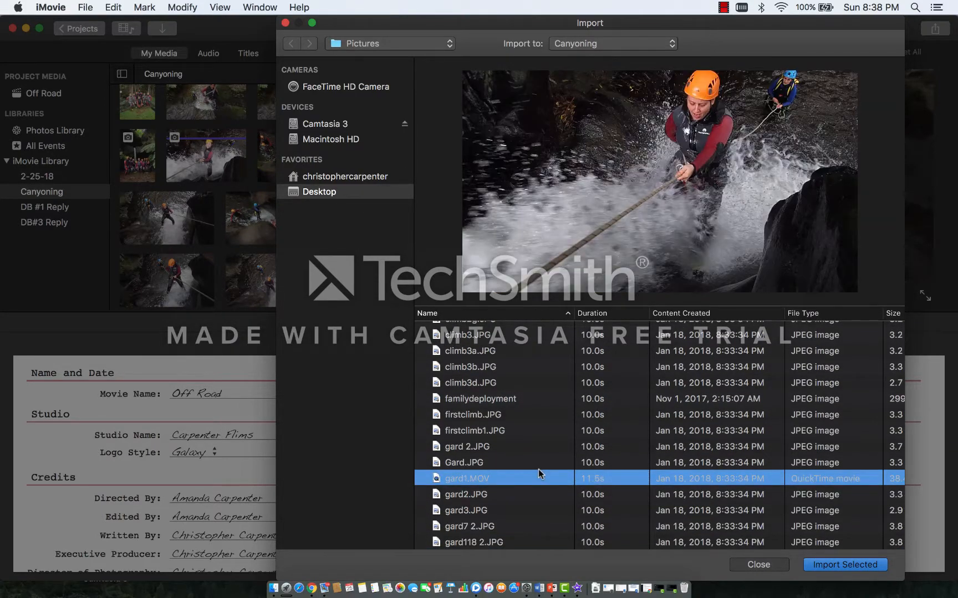
{"action": "key", "text": "Down"}
{"action": "key", "text": "Up"}
{"action": "key", "text": "Down"}
{"action": "key", "text": "Down"}
{"action": "key", "text": "Down"}
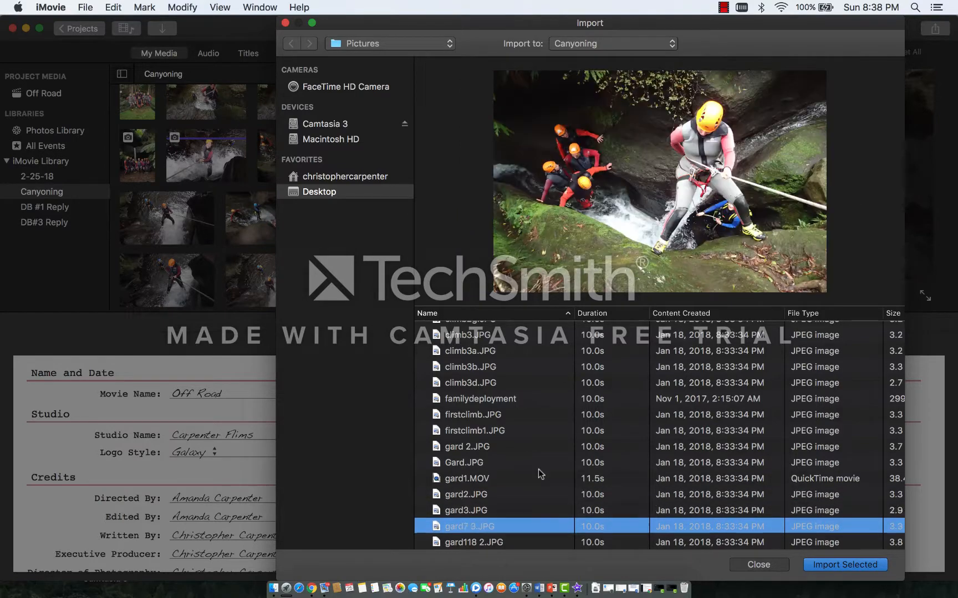
{"action": "key", "text": "Down"}
{"action": "key", "text": "Down"}
{"action": "key", "text": "Down"}
{"action": "key", "text": "Down"}
{"action": "key", "text": "Down"}
{"action": "key", "text": "Down"}
{"action": "key", "text": "Down"}
{"action": "key", "text": "Down"}
{"action": "key", "text": "Down"}
{"action": "key", "text": "Down"}
{"action": "key", "text": "Down"}
{"action": "key", "text": "Down"}
{"action": "key", "text": "Down"}
{"action": "key", "text": "Down"}
{"action": "key", "text": "Down"}
{"action": "key", "text": "Down"}
{"action": "key", "text": "Up"}
{"action": "key", "text": "Up"}
{"action": "key", "text": "Up"}
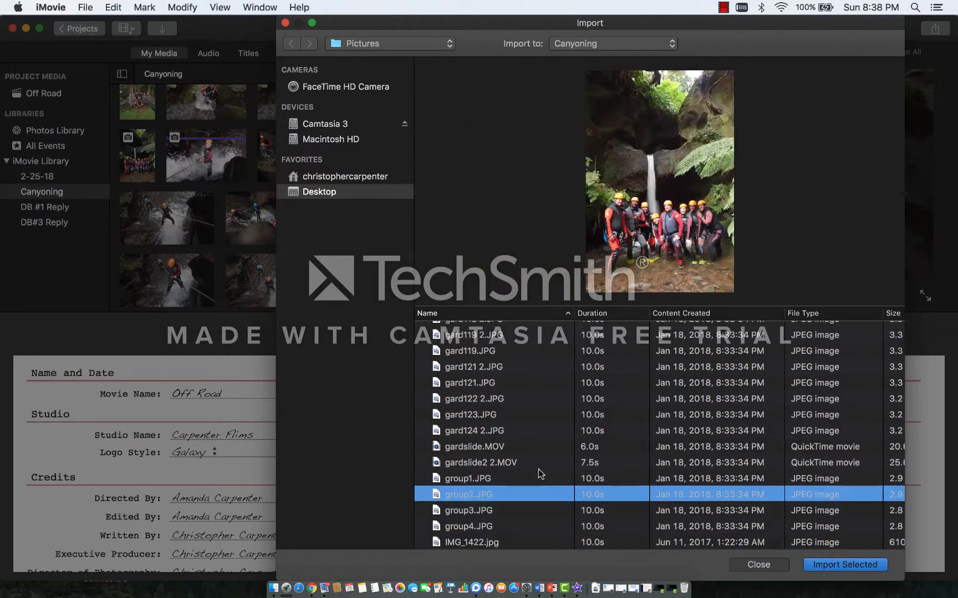
Step: Import the gardslide.MOV and gardslide2 2.MOV clips together into the Canyoning event
{"action": "left_click", "coordinate": [538, 468]}
{"action": "left_click", "coordinate": [521, 450]}
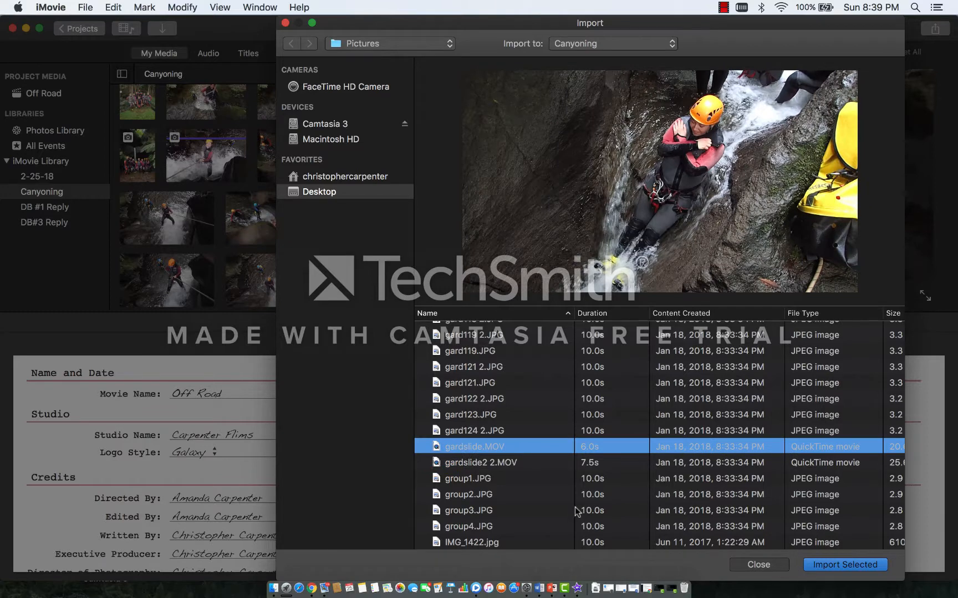
{"action": "left_click", "coordinate": [483, 467]}
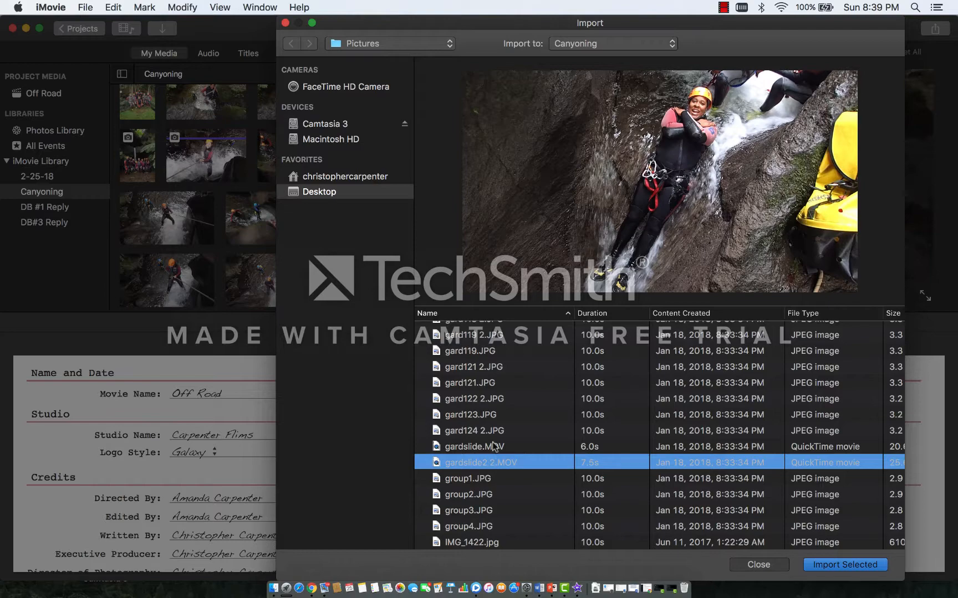
{"action": "left_click", "coordinate": [495, 447]}
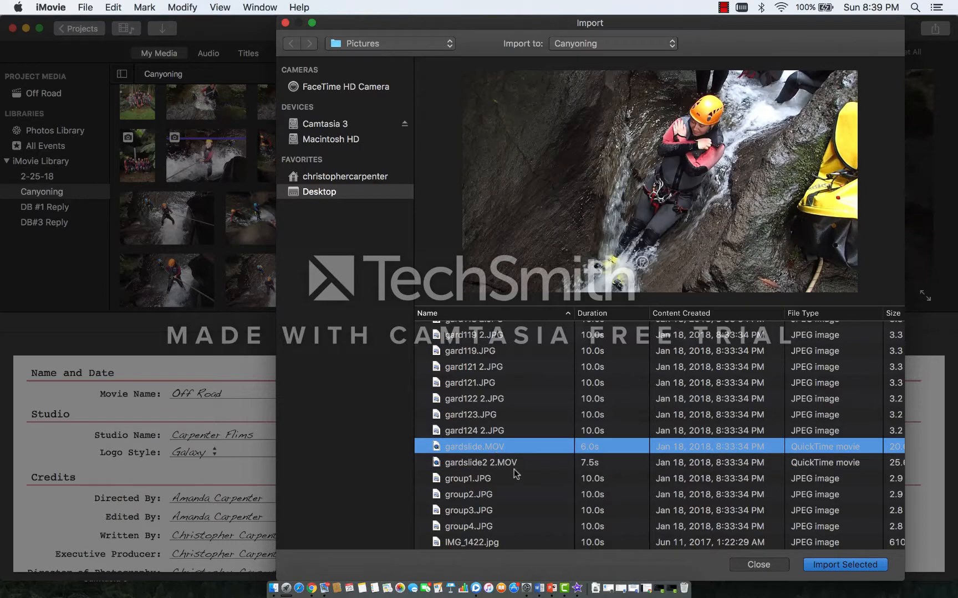
{"action": "left_click", "coordinate": [515, 465], "text": "shift"}
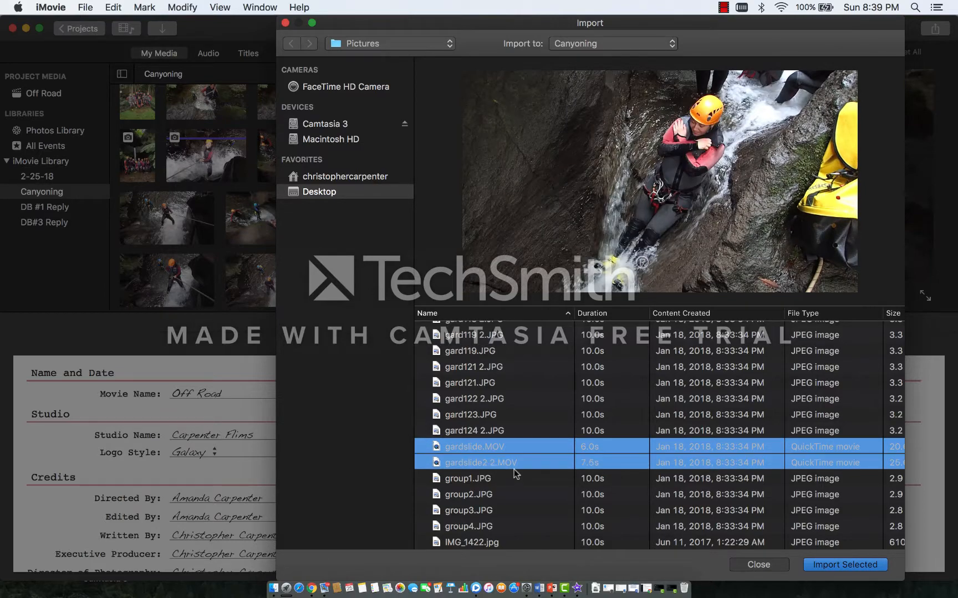
{"action": "left_click", "coordinate": [844, 565]}
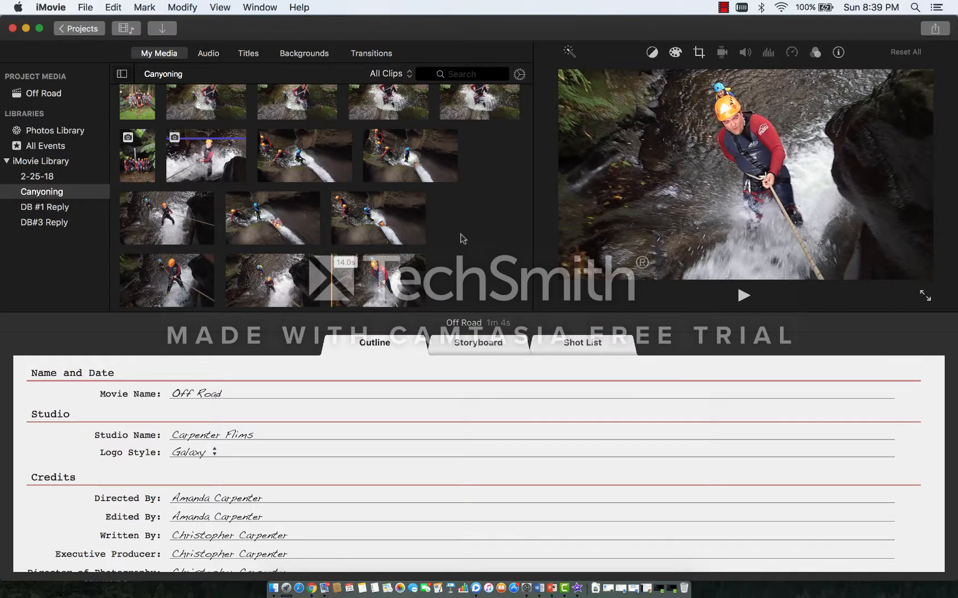
Step: Change the movie name in the trailer outline to Canyoning
{"action": "left_click", "coordinate": [212, 390]}
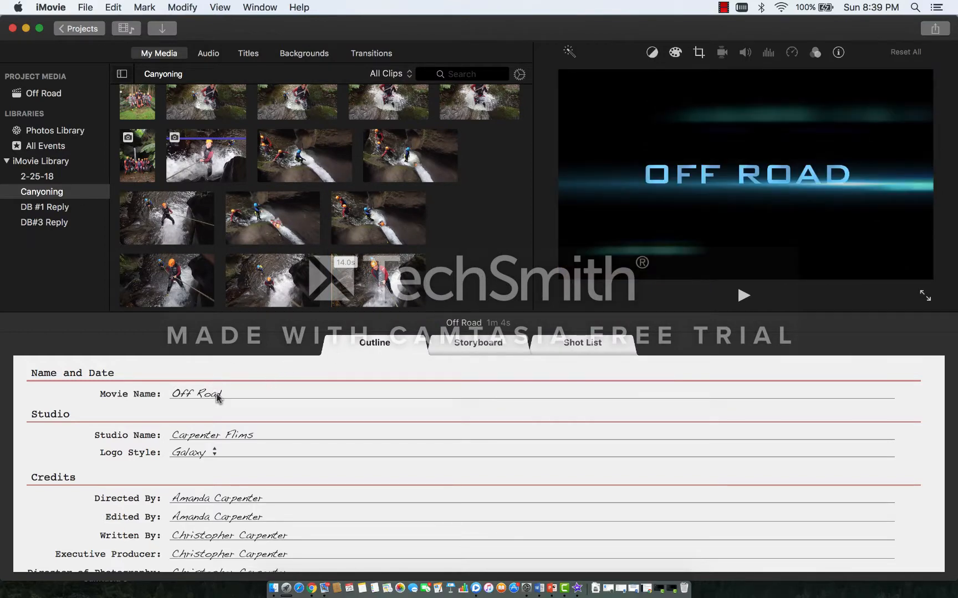
{"action": "left_click", "coordinate": [218, 395]}
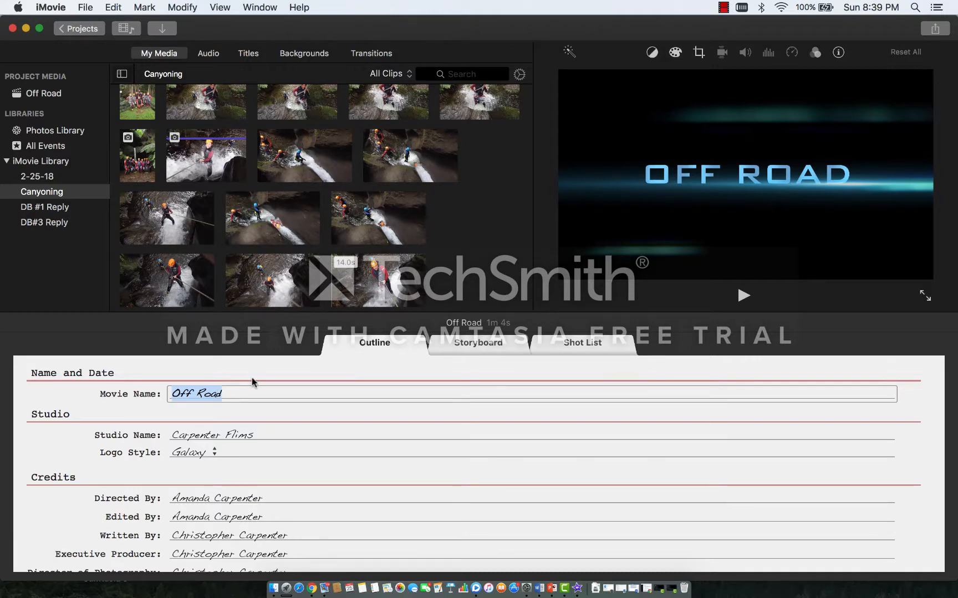
{"action": "type", "text": "Canyonein"}
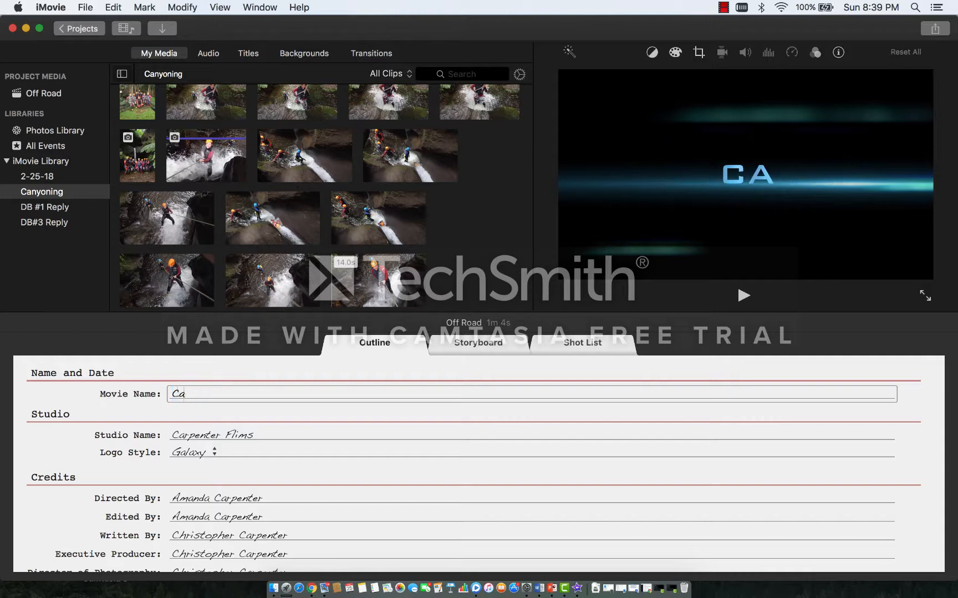
{"action": "key", "text": "BackSpace"}
{"action": "key", "text": "BackSpace"}
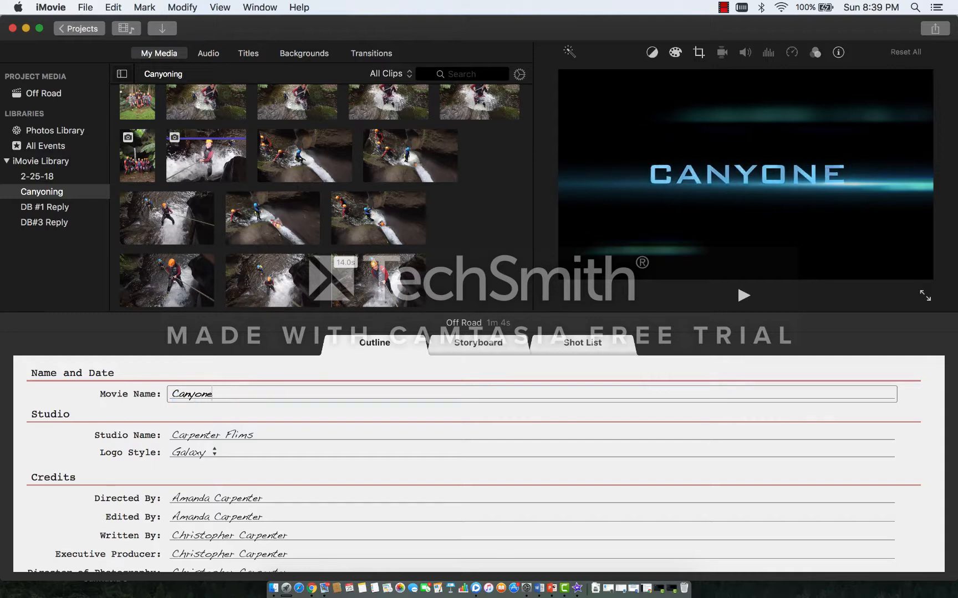
{"action": "type", "text": "ing"}
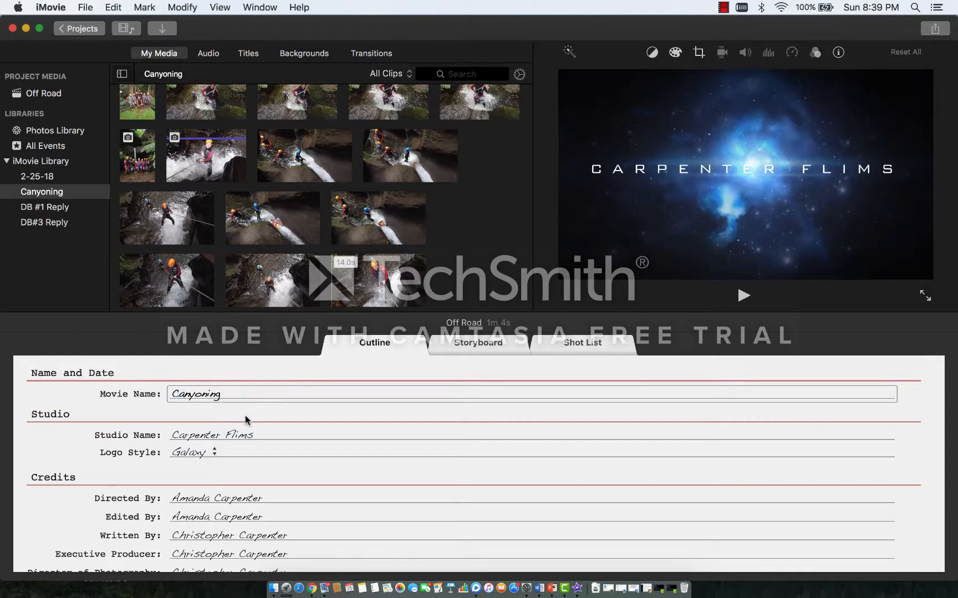
Step: Try the Colored Bars and Signals Across the Globe logo styles, and set the studio logo style to Sun Rays Through Clouds
{"action": "left_click", "coordinate": [218, 436]}
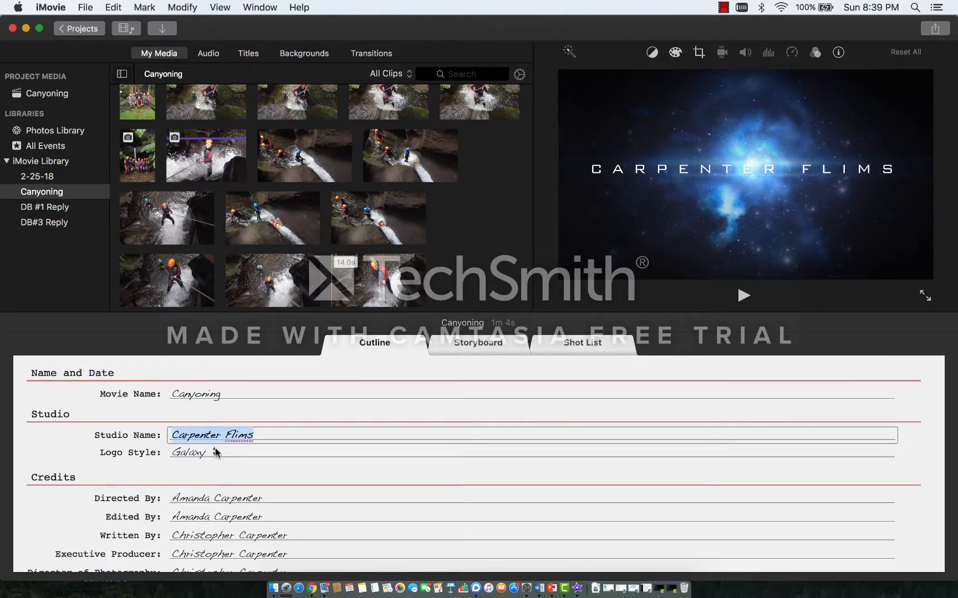
{"action": "left_click", "coordinate": [216, 453]}
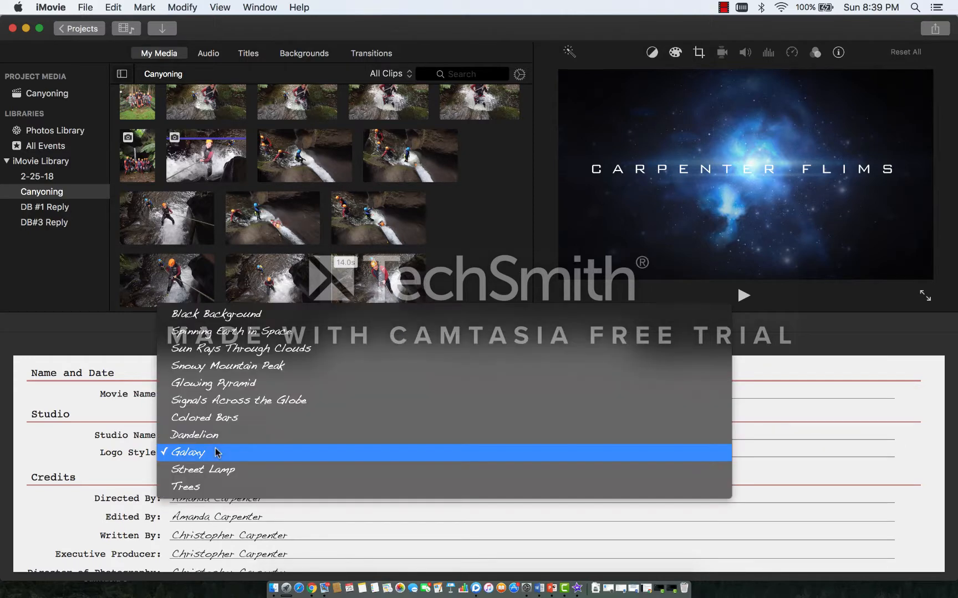
{"action": "left_click", "coordinate": [220, 418]}
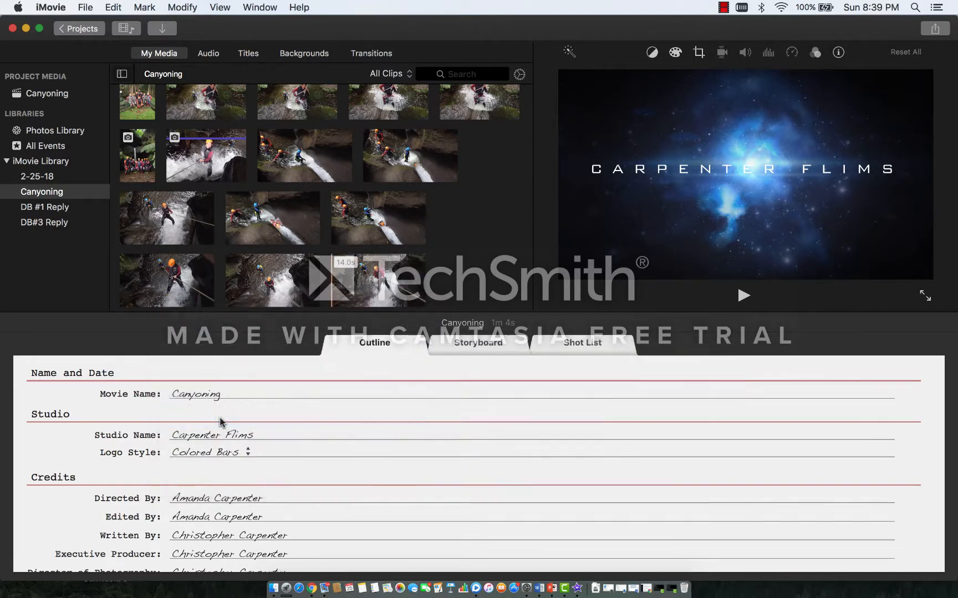
{"action": "left_click", "coordinate": [252, 454]}
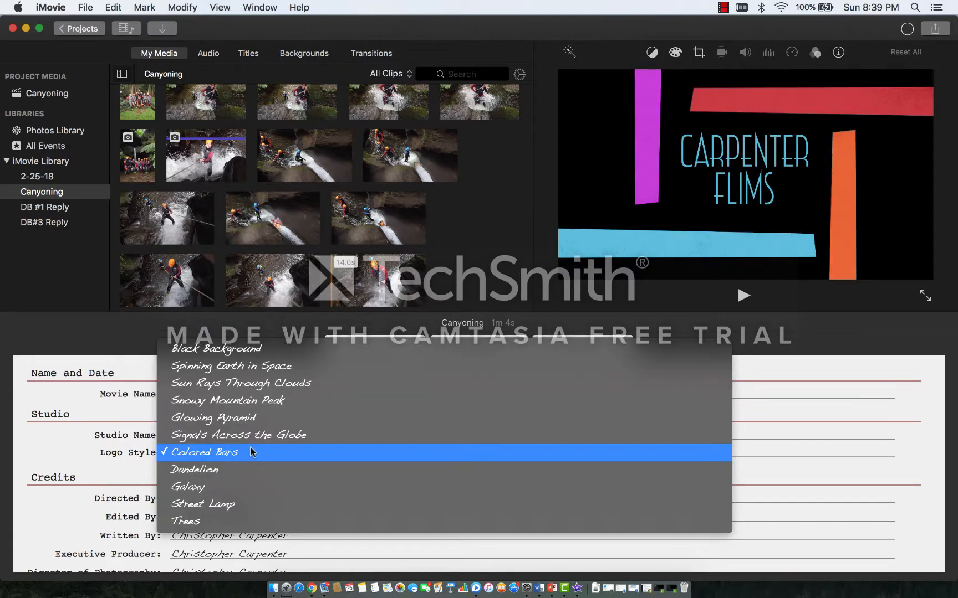
{"action": "left_click", "coordinate": [252, 436]}
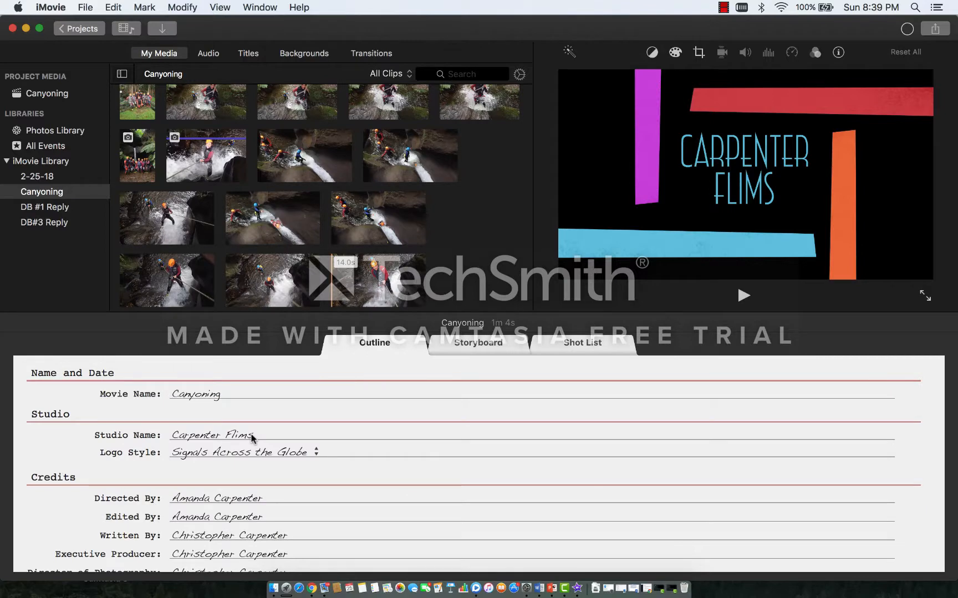
{"action": "left_click", "coordinate": [316, 453]}
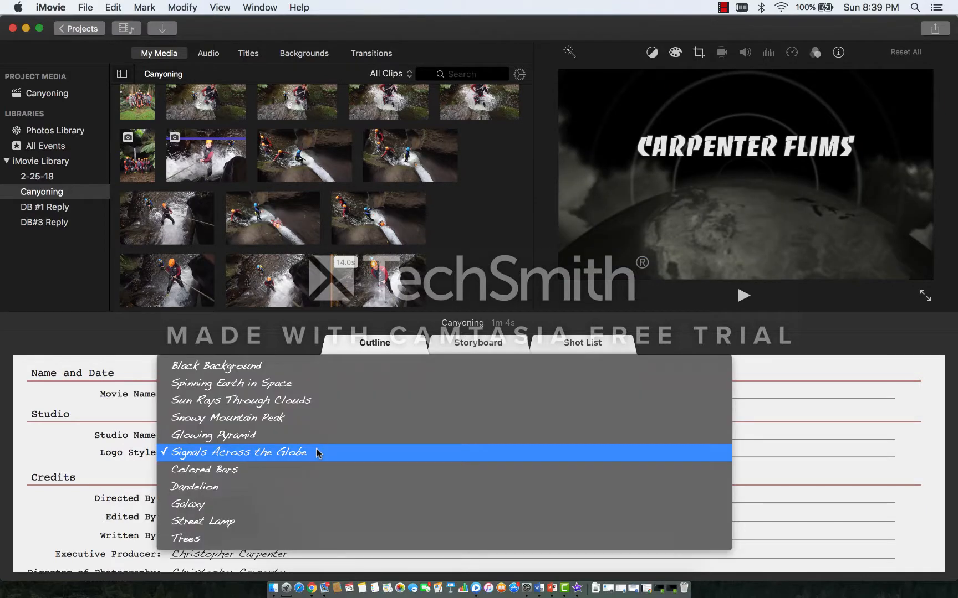
{"action": "left_click", "coordinate": [316, 407]}
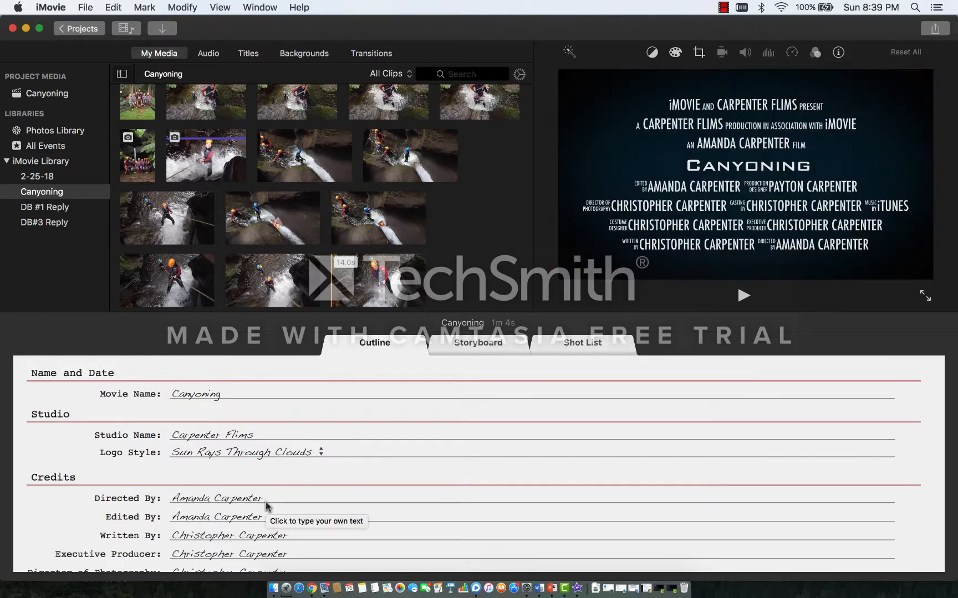
Step: Examine the editable credit fields in the trailer outline, from Written By through Production Designer
{"action": "left_click", "coordinate": [256, 536]}
{"action": "left_click", "coordinate": [254, 550]}
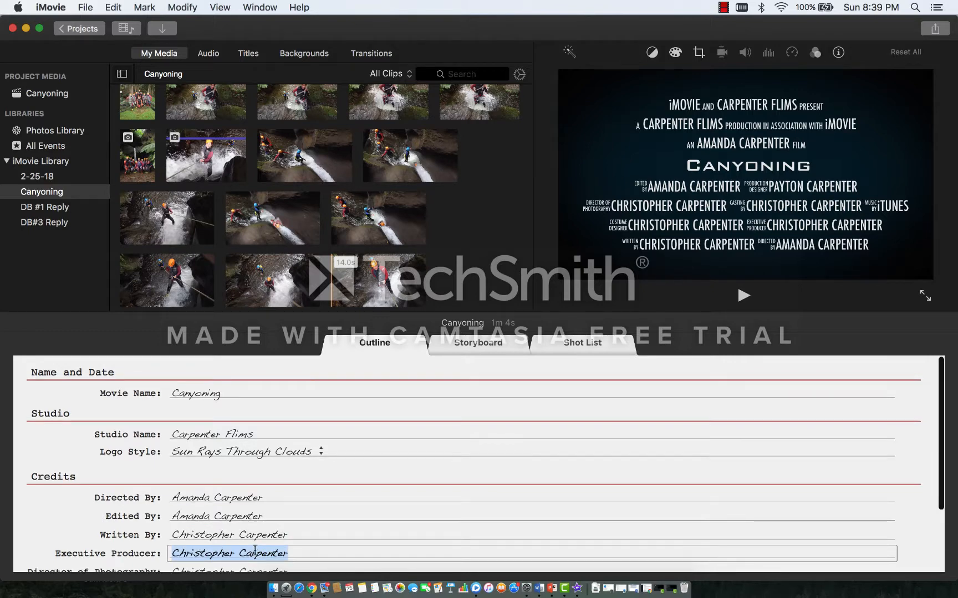
{"action": "left_click", "coordinate": [254, 551]}
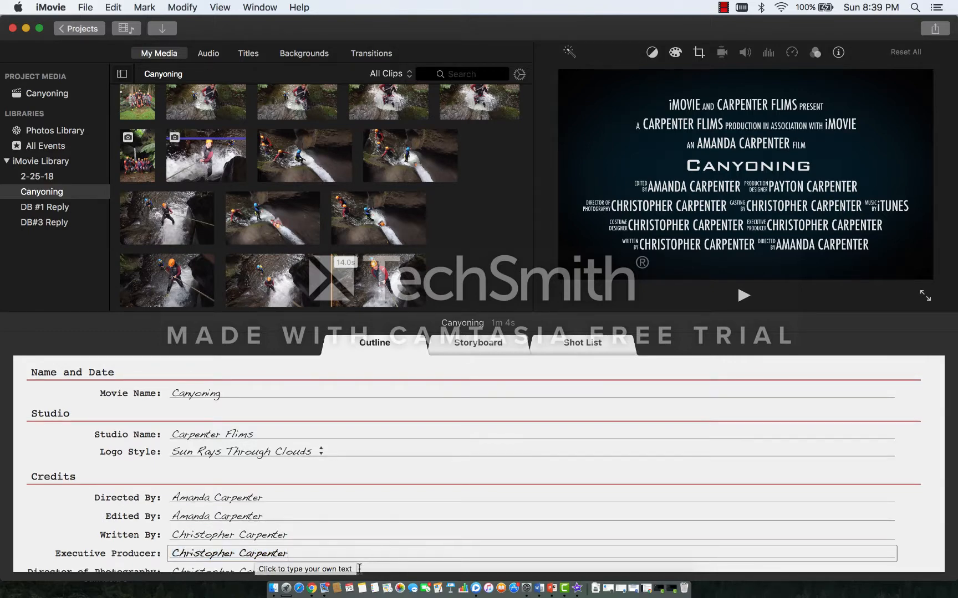
{"action": "left_click", "coordinate": [360, 569]}
{"action": "left_click", "coordinate": [344, 569]}
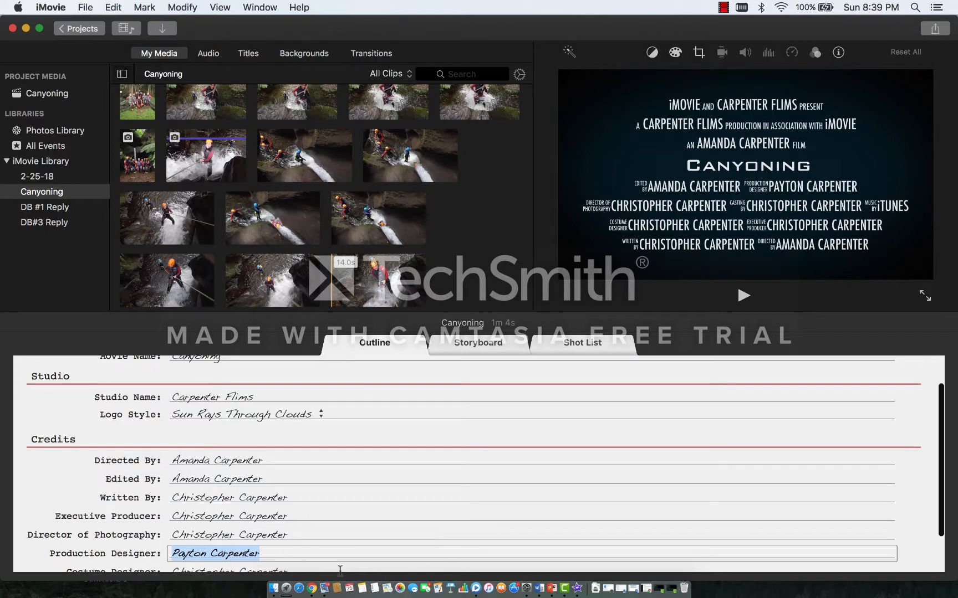
{"action": "left_click", "coordinate": [318, 576]}
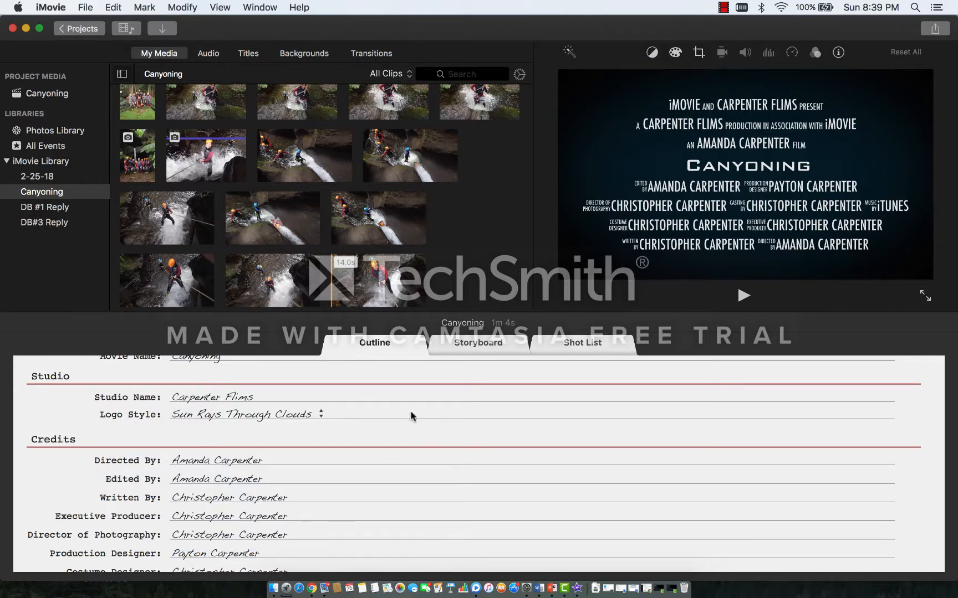
Step: In the storyboard, change the second part of the "They travelled" title to "to the Lages"
{"action": "left_click", "coordinate": [482, 348]}
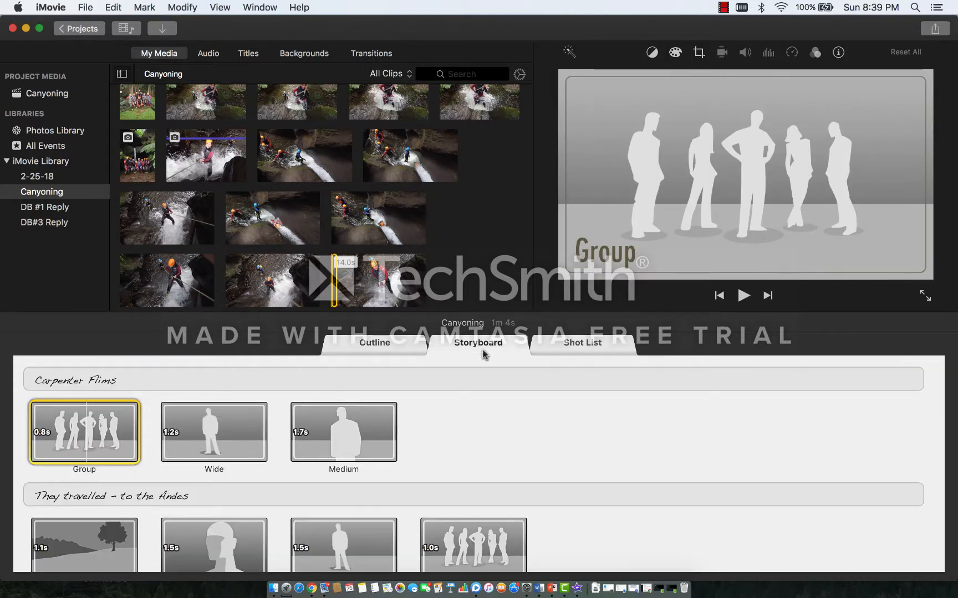
{"action": "left_click", "coordinate": [558, 379]}
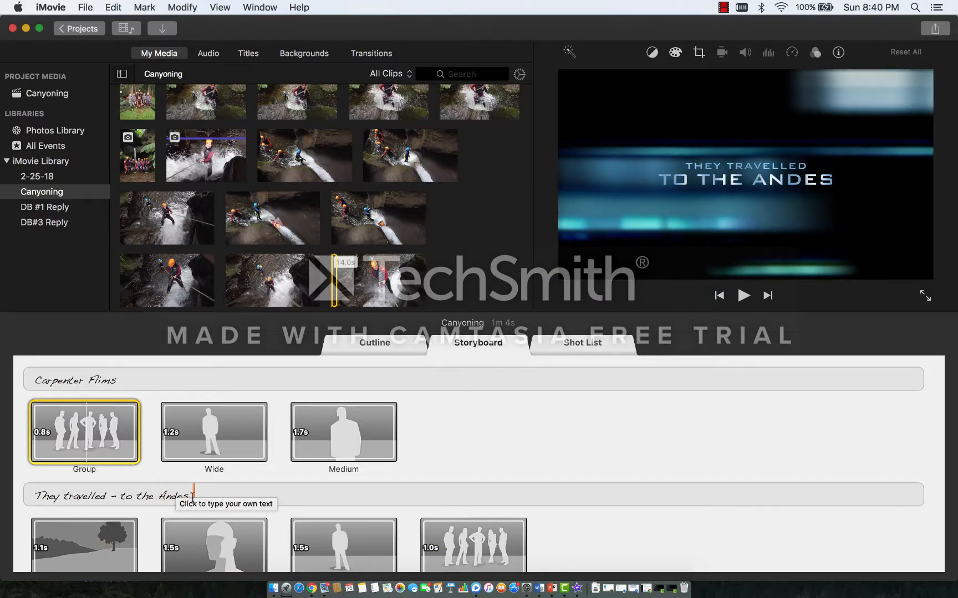
{"action": "left_click", "coordinate": [178, 496]}
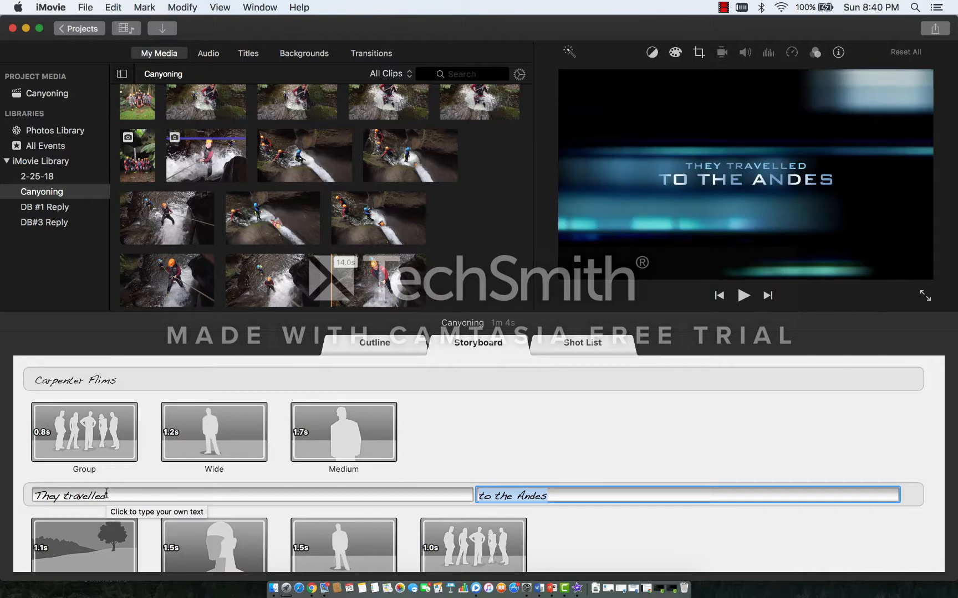
{"action": "left_click", "coordinate": [550, 496]}
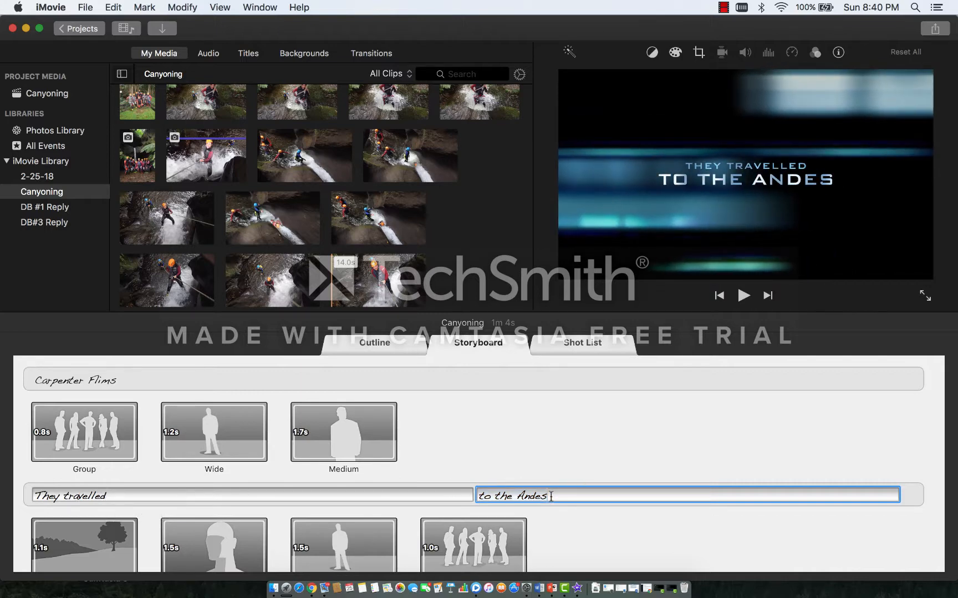
{"action": "key", "text": "BackSpace"}
{"action": "key", "text": "BackSpace"}
{"action": "key", "text": "BackSpace"}
{"action": "key", "text": "BackSpace"}
{"action": "key", "text": "BackSpace"}
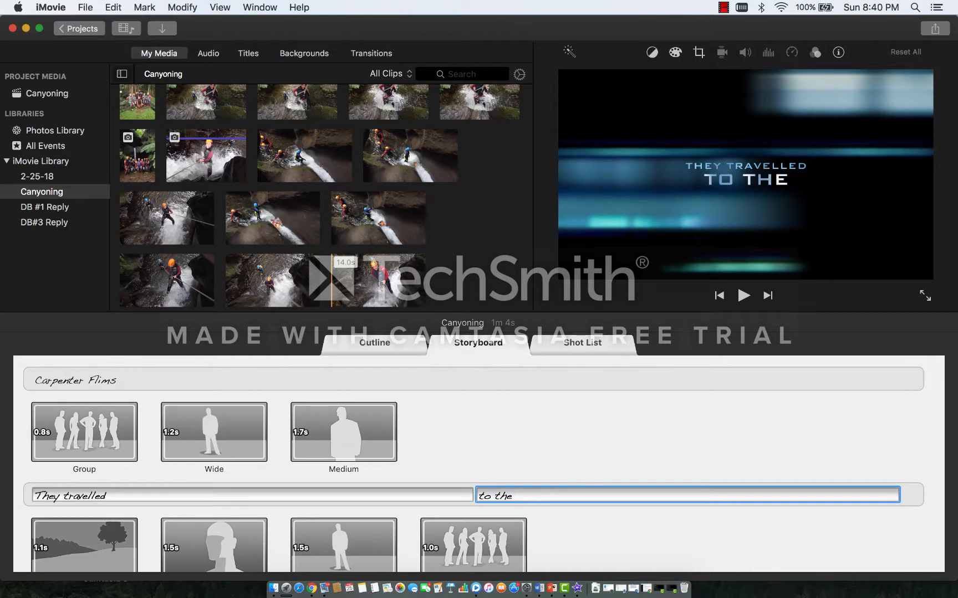
{"action": "type", "text": "Lages"}
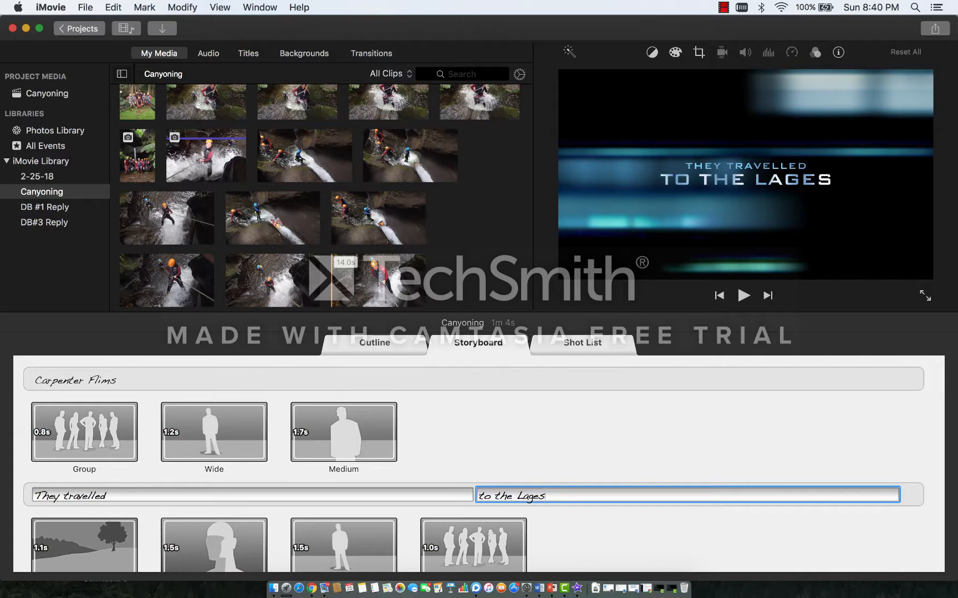
{"action": "left_click", "coordinate": [335, 497]}
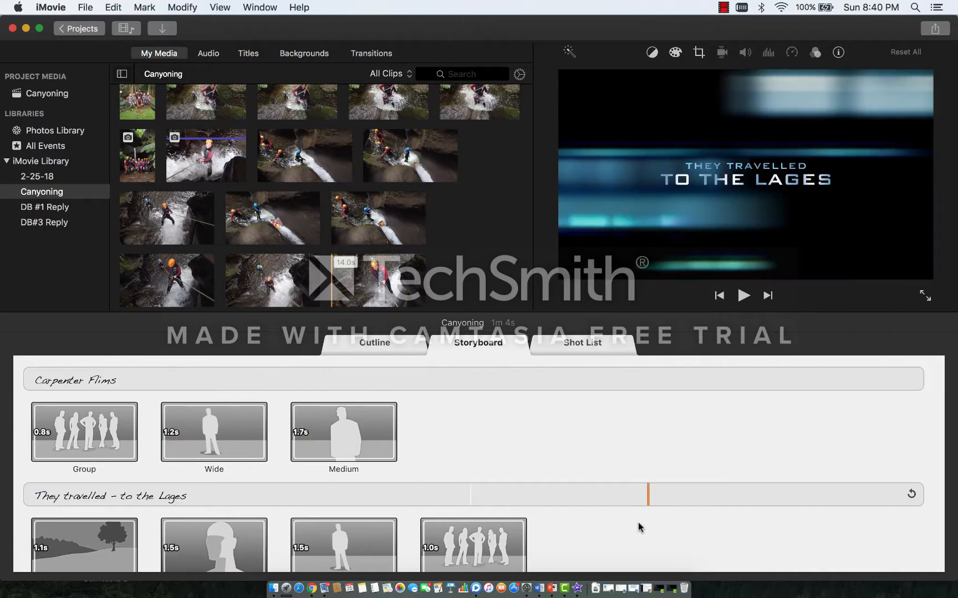
Step: Change "races" to "sites" in the storyboard title so its second part reads "sites in the world"
{"action": "scroll", "coordinate": [640, 528], "scroll_direction": "down", "scroll_amount": 5}
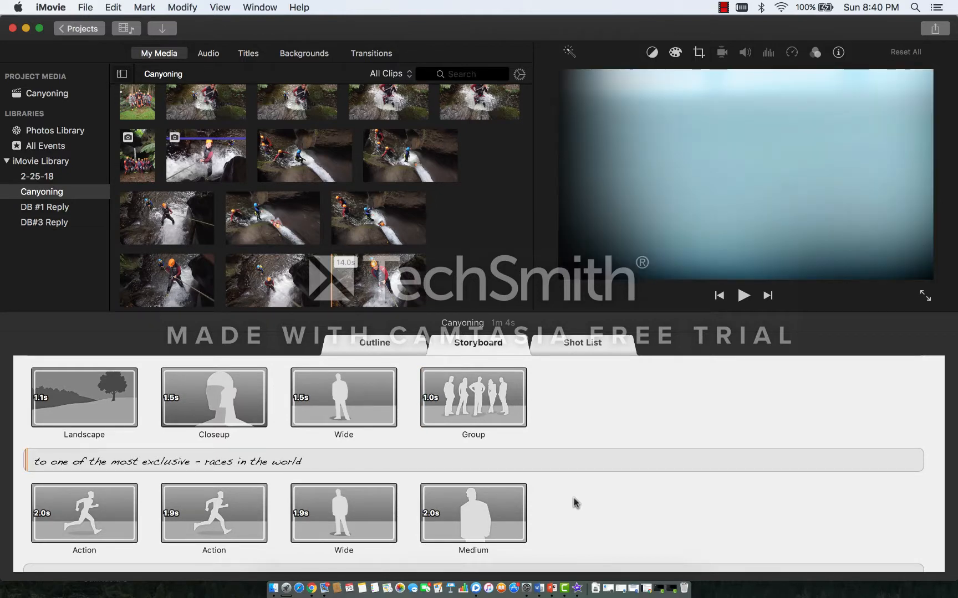
{"action": "left_click", "coordinate": [233, 462]}
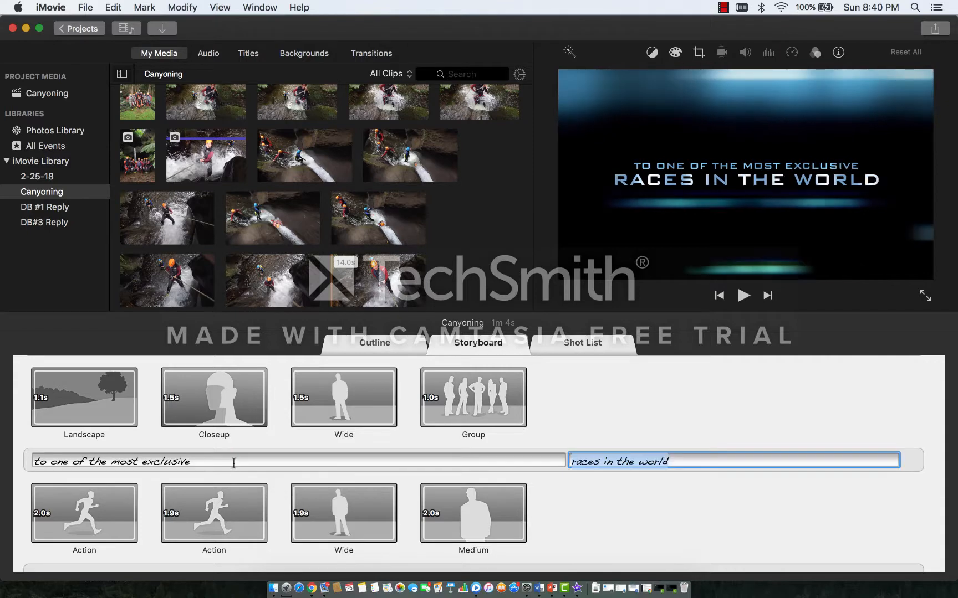
{"action": "left_click", "coordinate": [602, 463]}
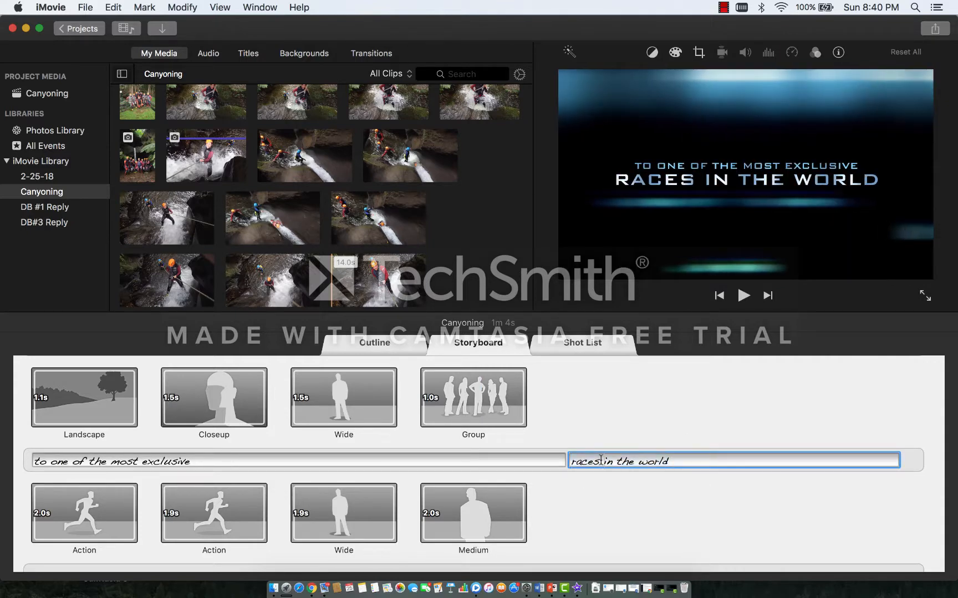
{"action": "key", "text": "BackSpace"}
{"action": "key", "text": "BackSpace"}
{"action": "key", "text": "BackSpace"}
{"action": "key", "text": "BackSpace"}
{"action": "key", "text": "BackSpace"}
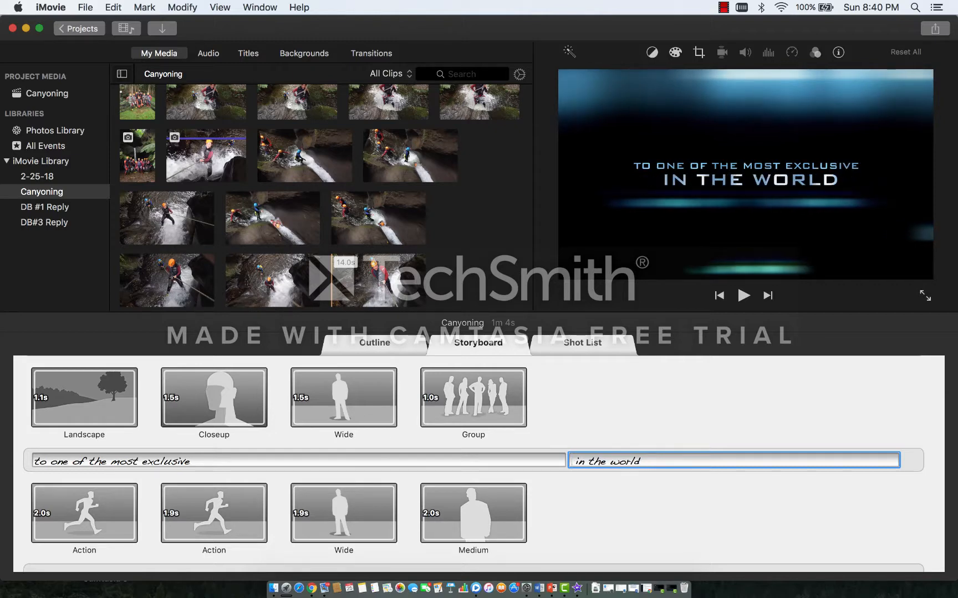
{"action": "type", "text": "sites"}
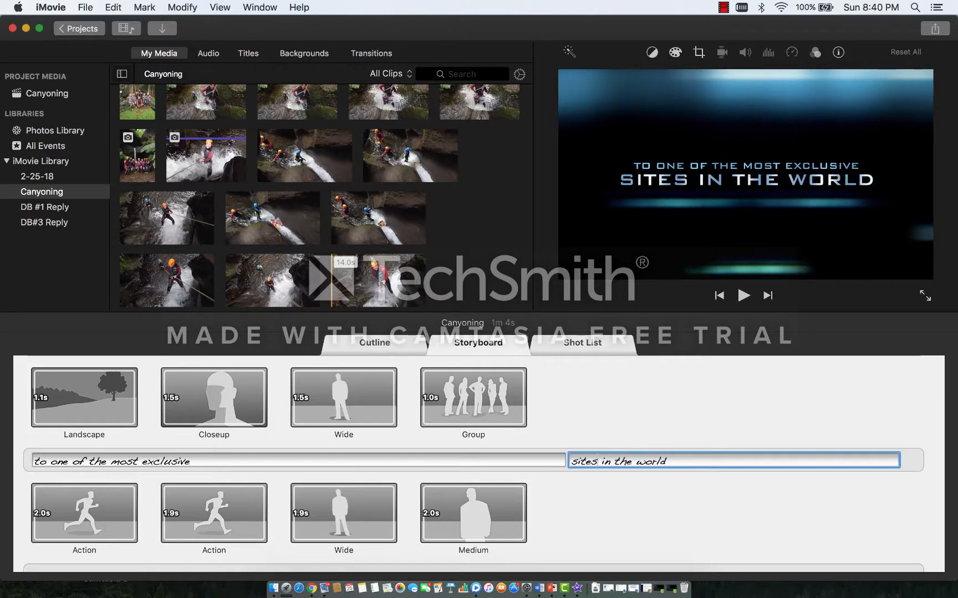
{"action": "left_click", "coordinate": [551, 410]}
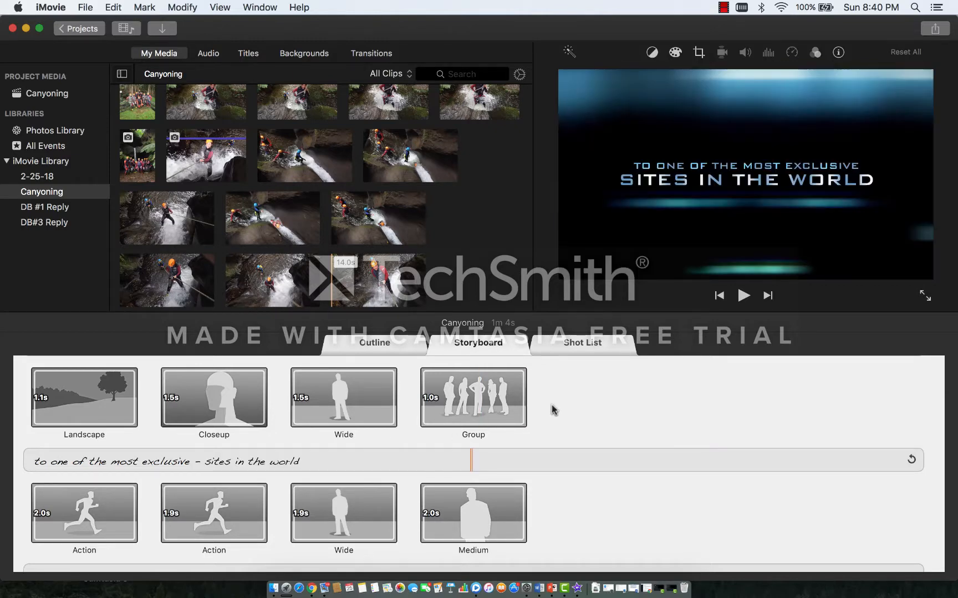
Step: Examine the trailer's Shot List grouped by clip type, and return to the storyboard
{"action": "left_click", "coordinate": [578, 349]}
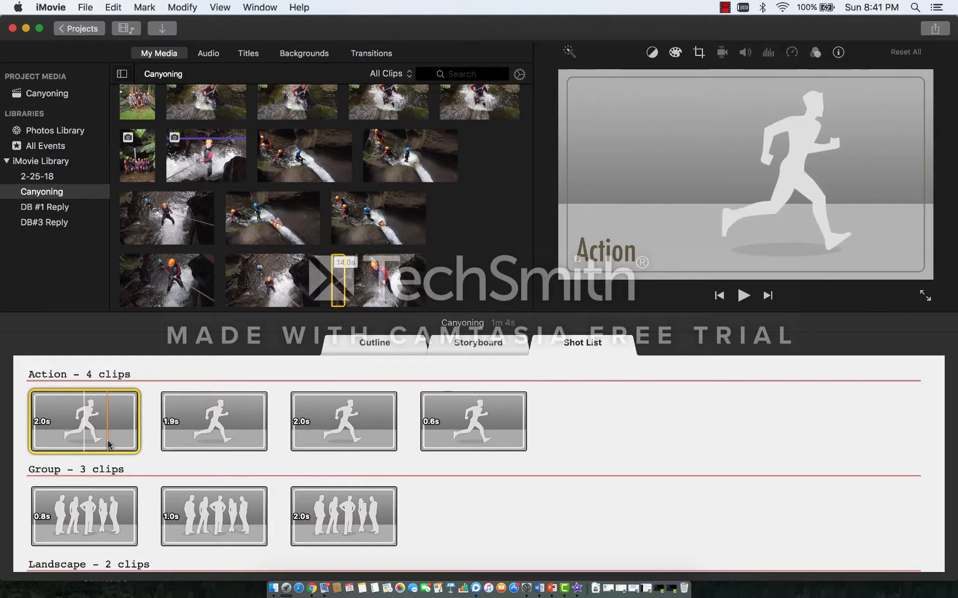
{"action": "left_click", "coordinate": [441, 527]}
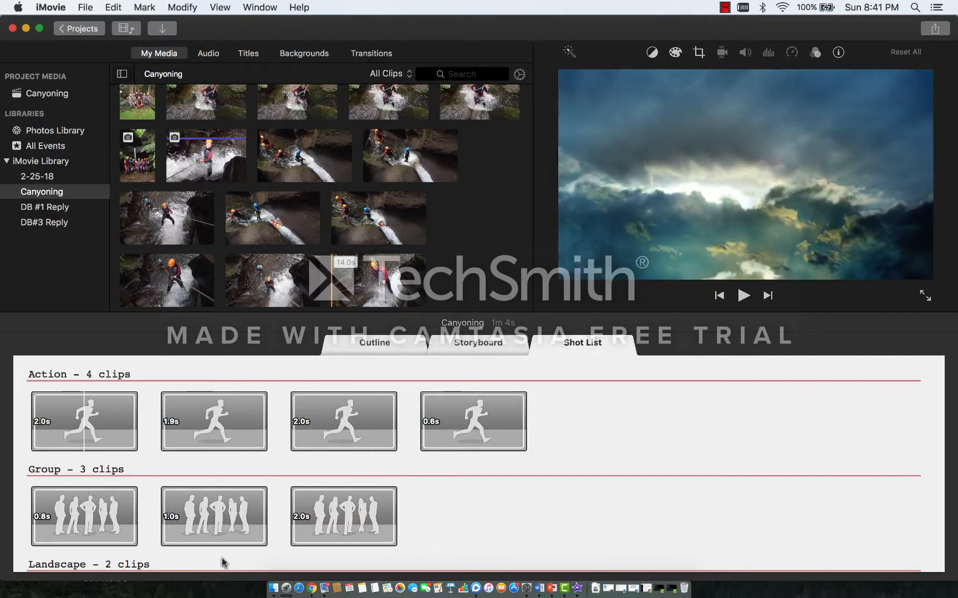
{"action": "left_click", "coordinate": [472, 343]}
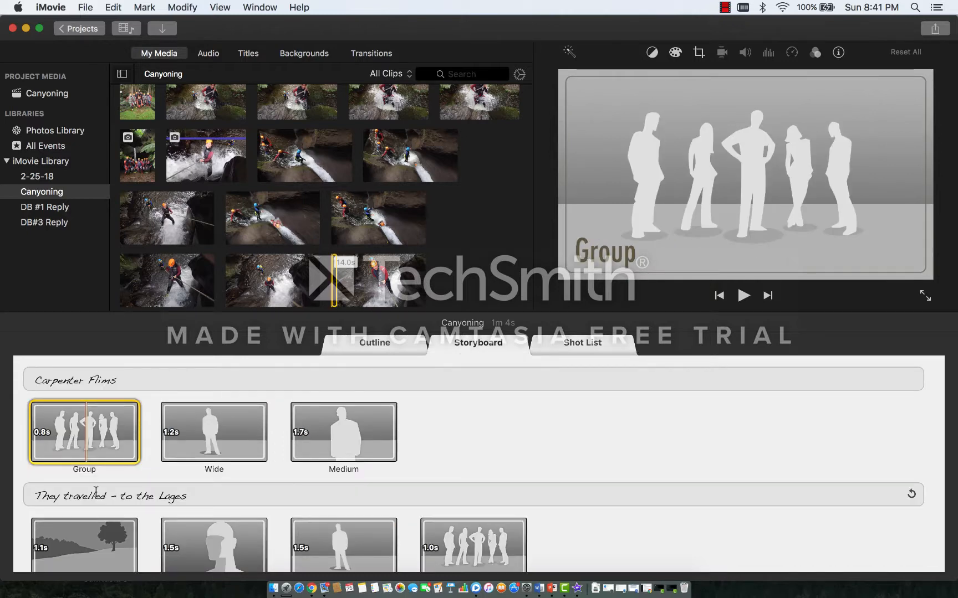
Step: Fill the first Group placeholder with the group photo at the waterfall, and the first Wide placeholder with the start of the 8.5 s clip
{"action": "left_click", "coordinate": [148, 473]}
{"action": "left_click", "coordinate": [144, 161]}
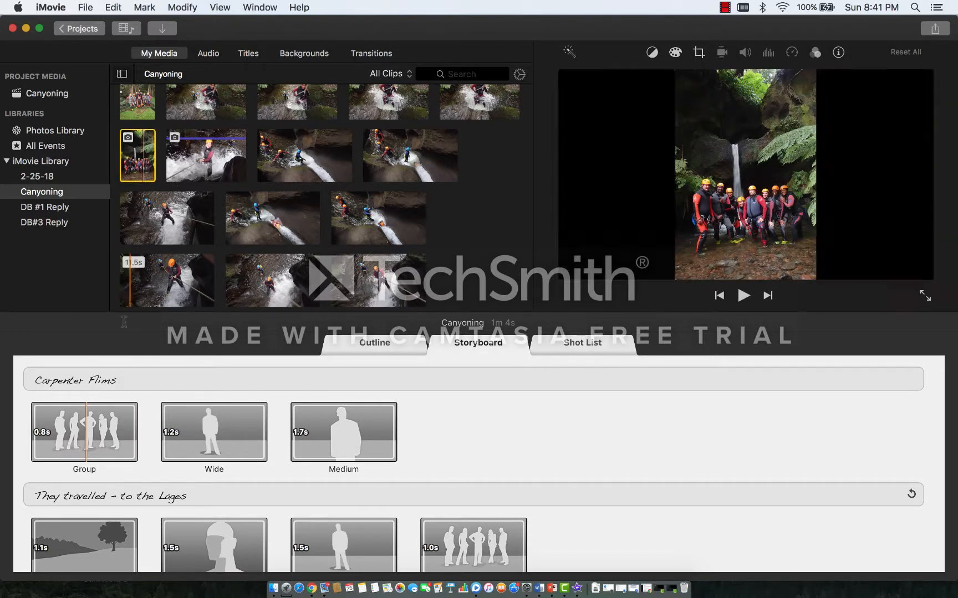
{"action": "left_click", "coordinate": [103, 424]}
{"action": "left_click", "coordinate": [141, 175]}
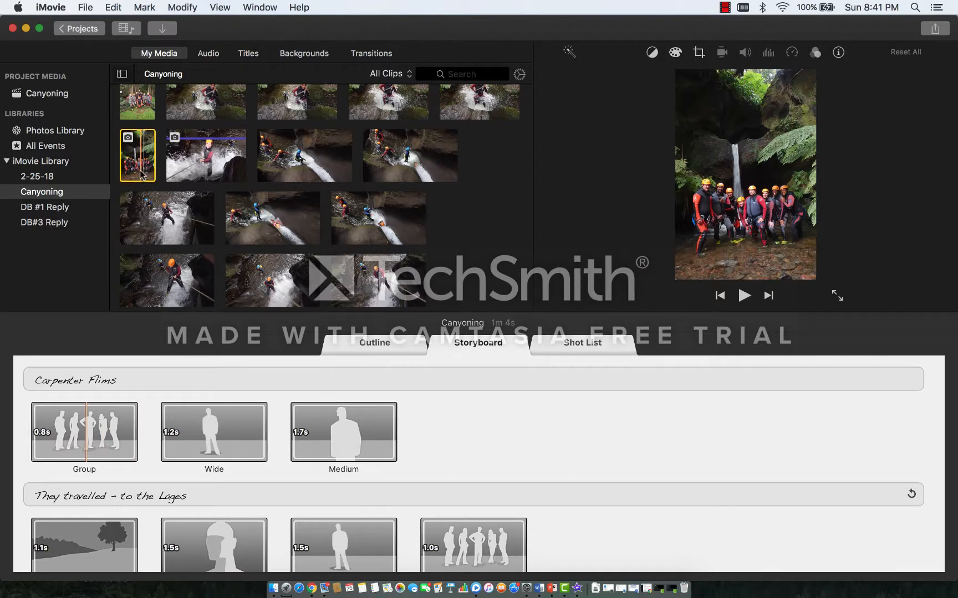
{"action": "left_click", "coordinate": [105, 438]}
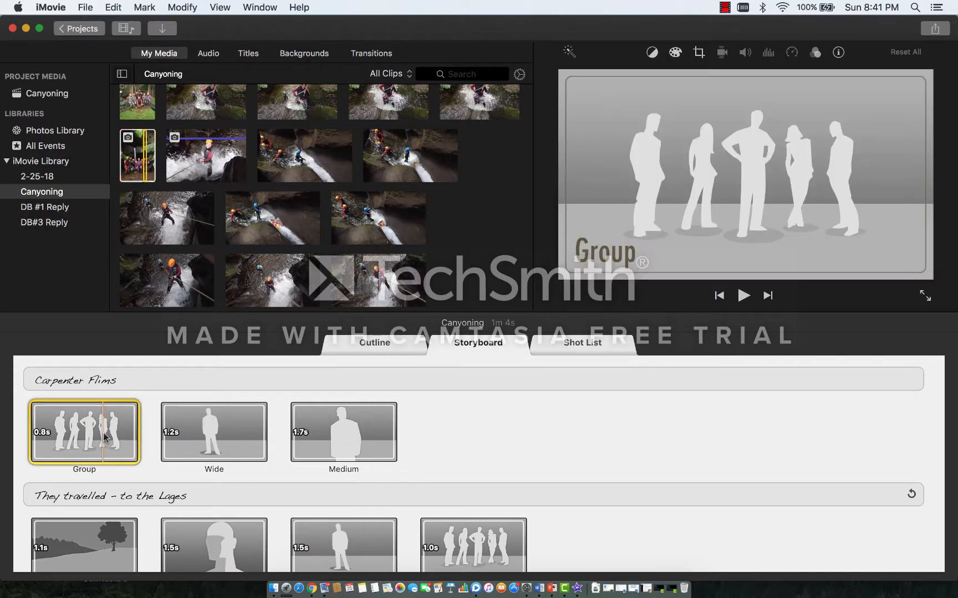
{"action": "left_click", "coordinate": [128, 168]}
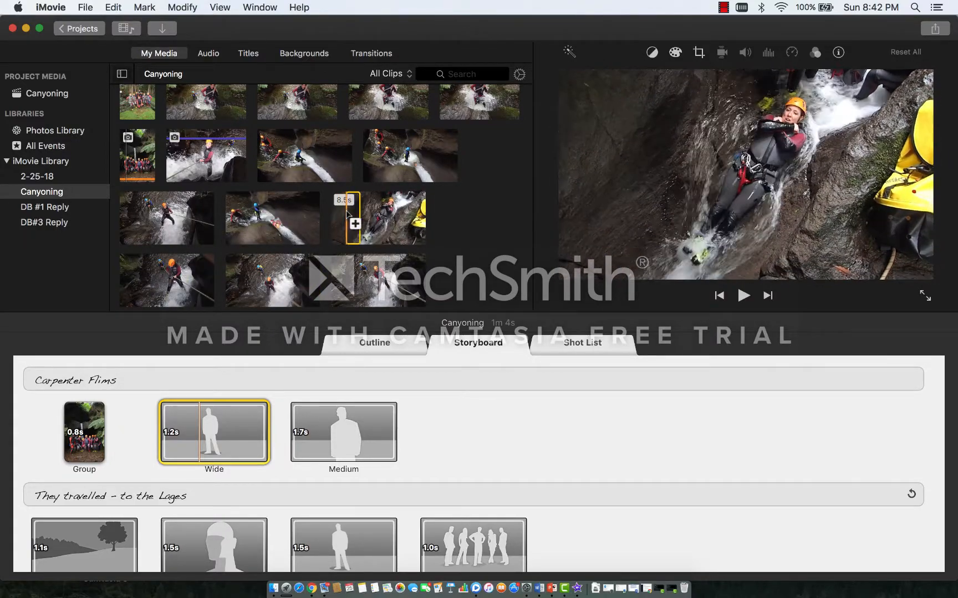
{"action": "left_click", "coordinate": [354, 223]}
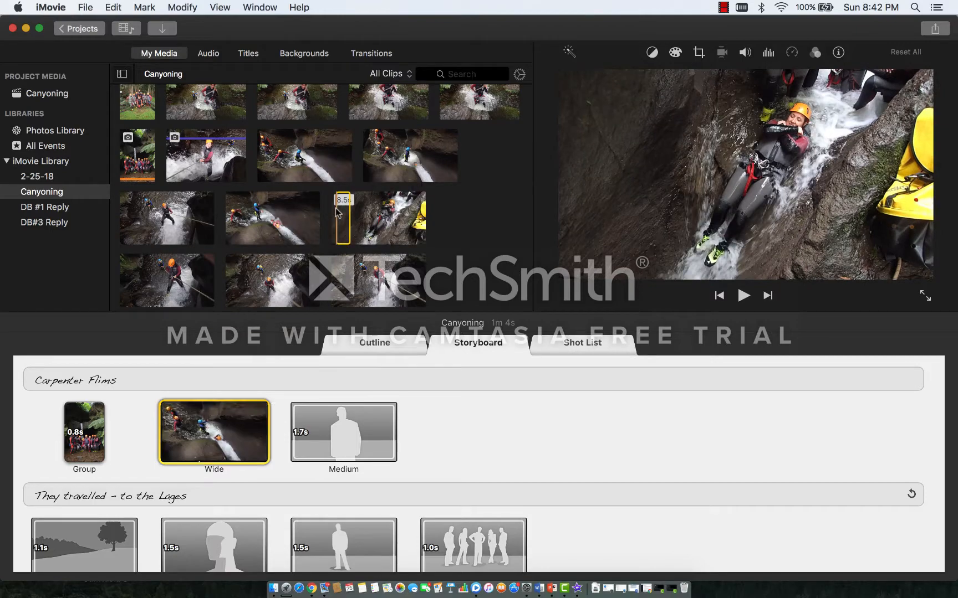
Step: Shift the used portion of the Wide clip slightly past its opening in the clip trimmer, and close the trimmer
{"action": "left_click", "coordinate": [206, 446]}
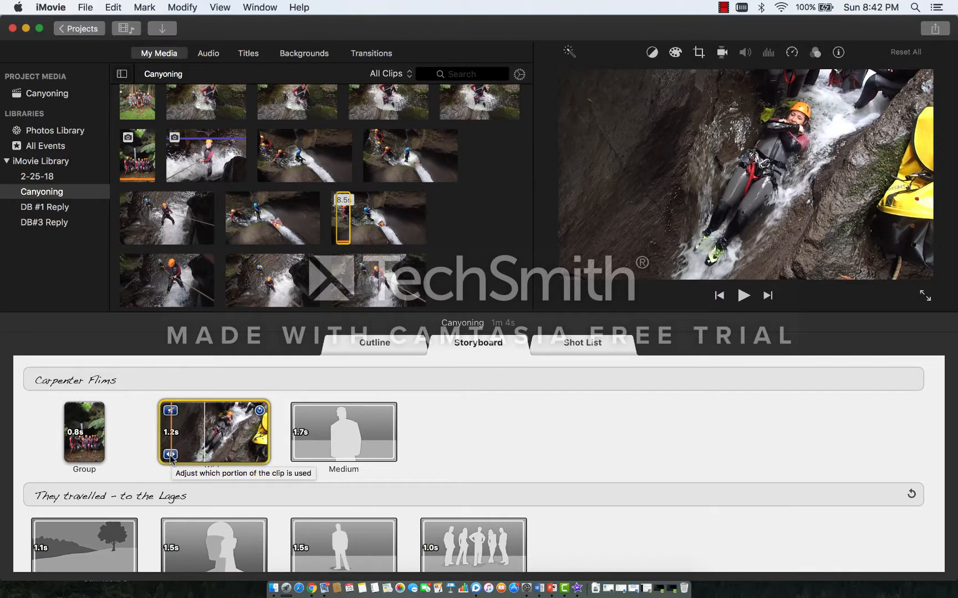
{"action": "left_click", "coordinate": [171, 455]}
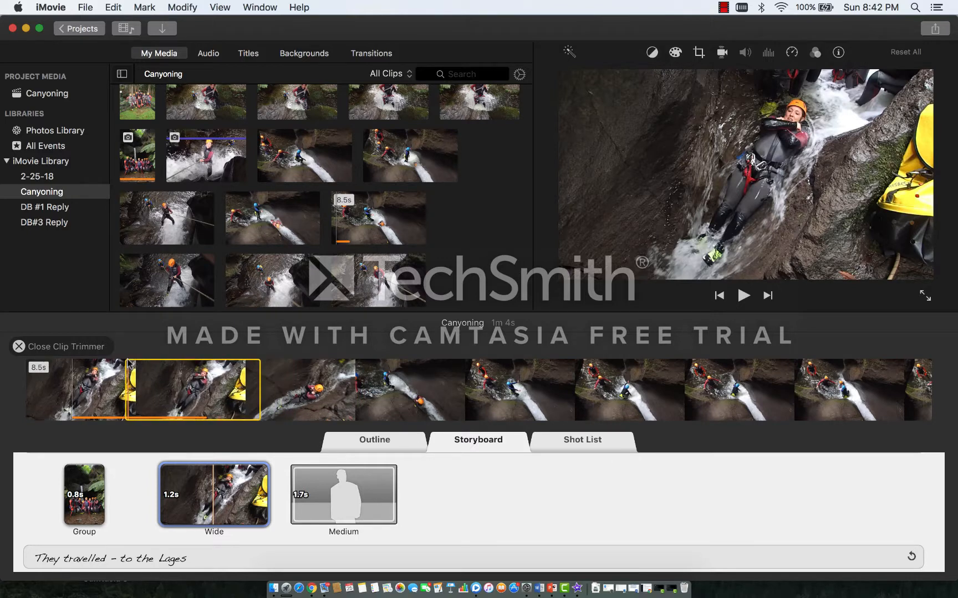
{"action": "left_click", "coordinate": [134, 365]}
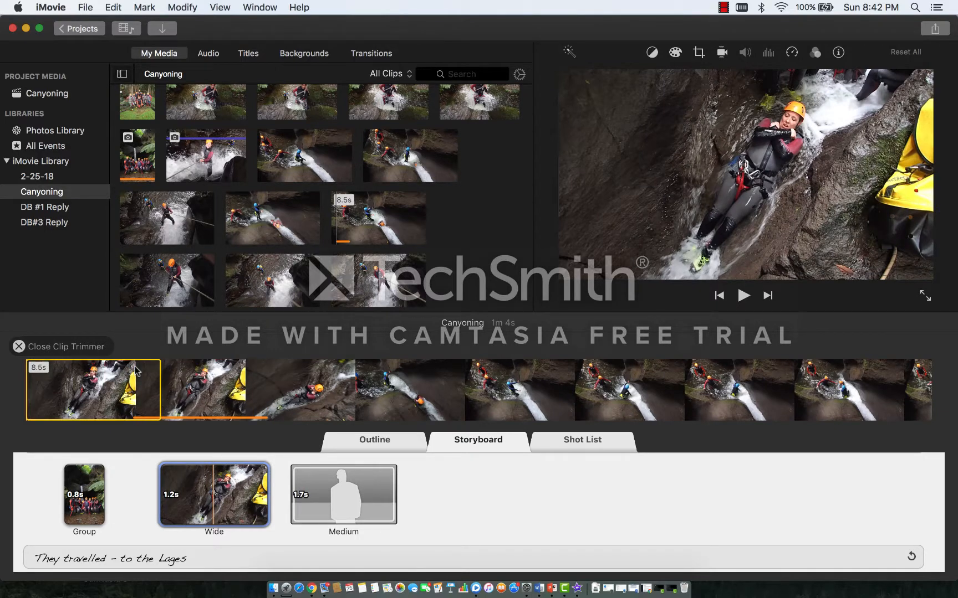
{"action": "left_click", "coordinate": [140, 369]}
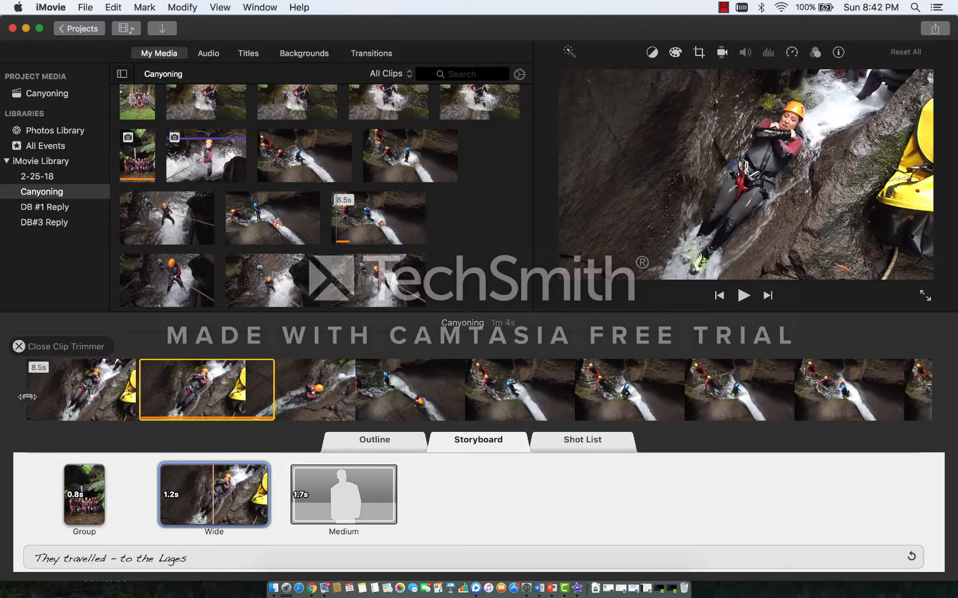
{"action": "left_click", "coordinate": [19, 347]}
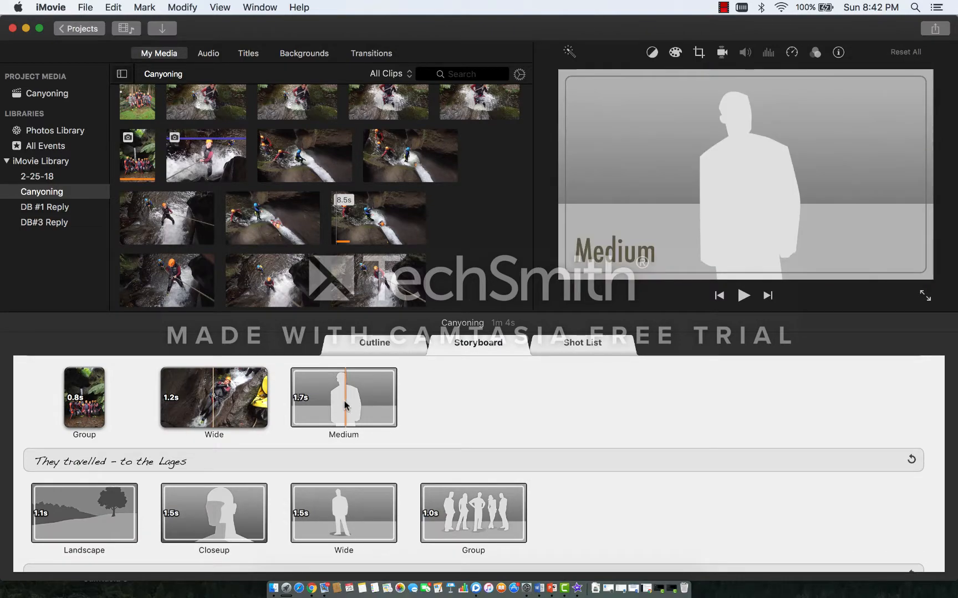
Step: Fill the Medium placeholder with the start of the 5.5 s sliding clip, and look over the remaining storyboard placeholders
{"action": "left_click", "coordinate": [364, 397]}
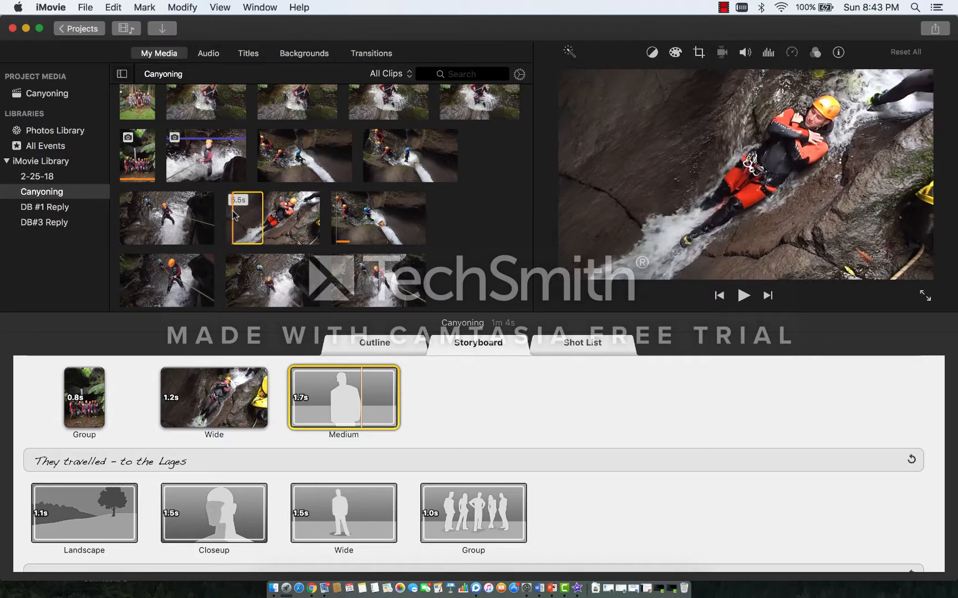
{"action": "left_click", "coordinate": [233, 211]}
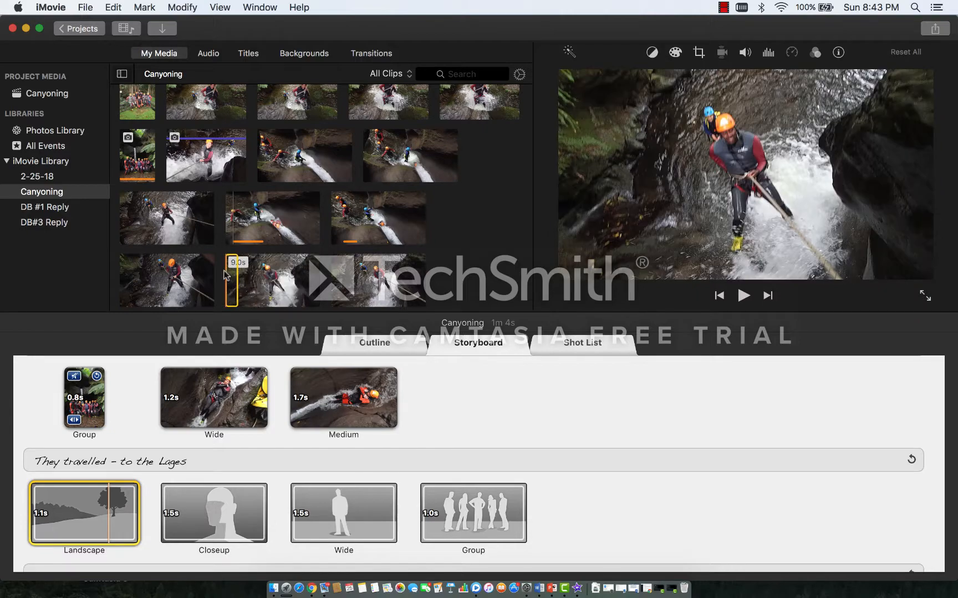
{"action": "left_click", "coordinate": [204, 281]}
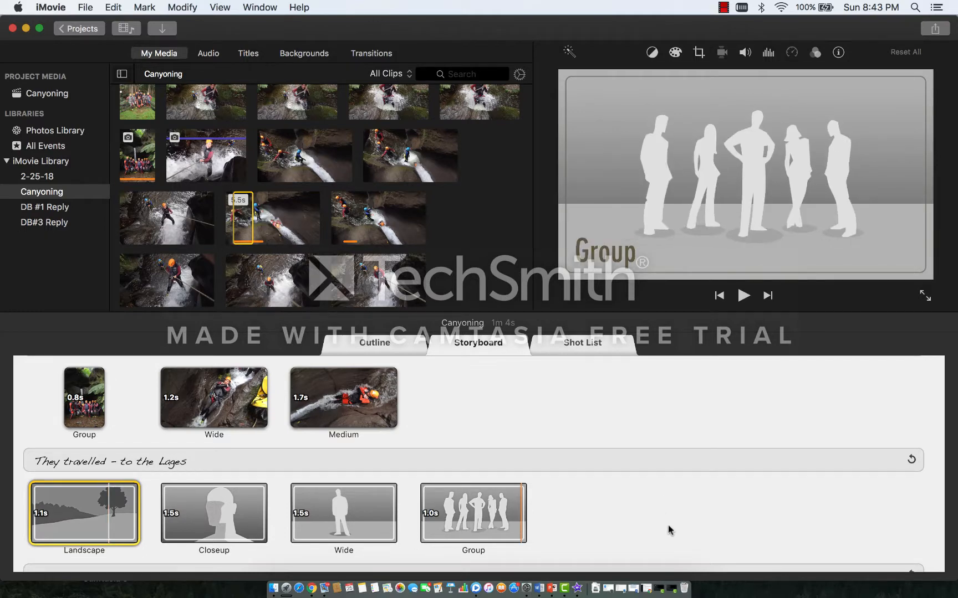
{"action": "left_click", "coordinate": [666, 539]}
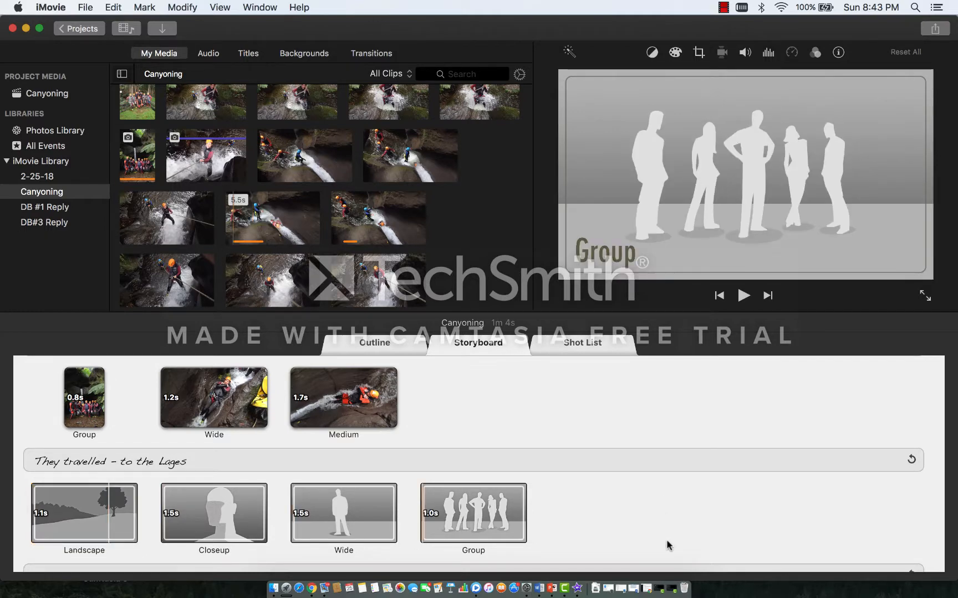
{"action": "scroll", "coordinate": [666, 539], "scroll_direction": "down", "scroll_amount": 5}
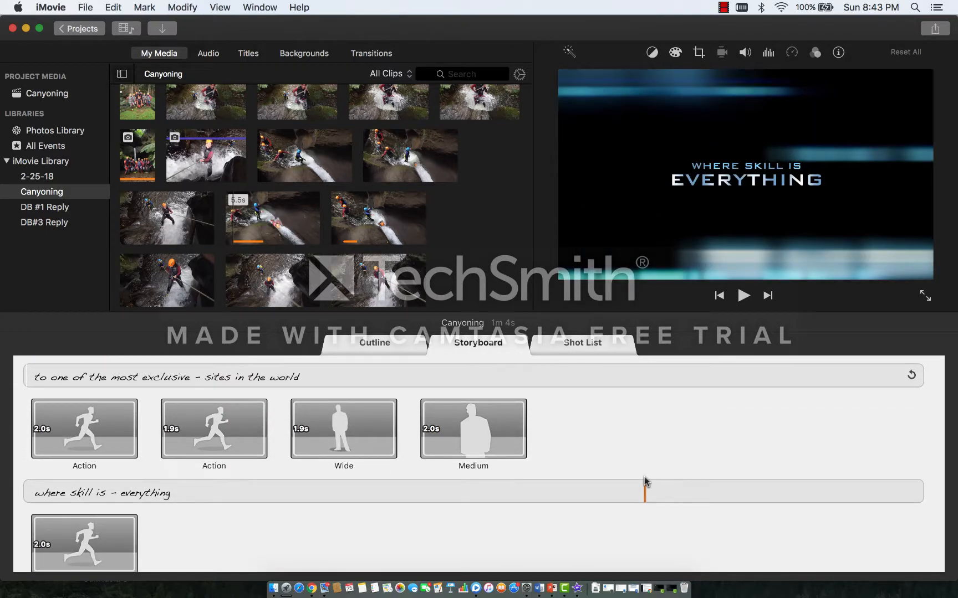
Step: Preview the event's rappelling clips, sliding clips and group photos to find footage for the empty storyboard placeholders
{"action": "scroll", "coordinate": [644, 481], "scroll_direction": "up", "scroll_amount": 3}
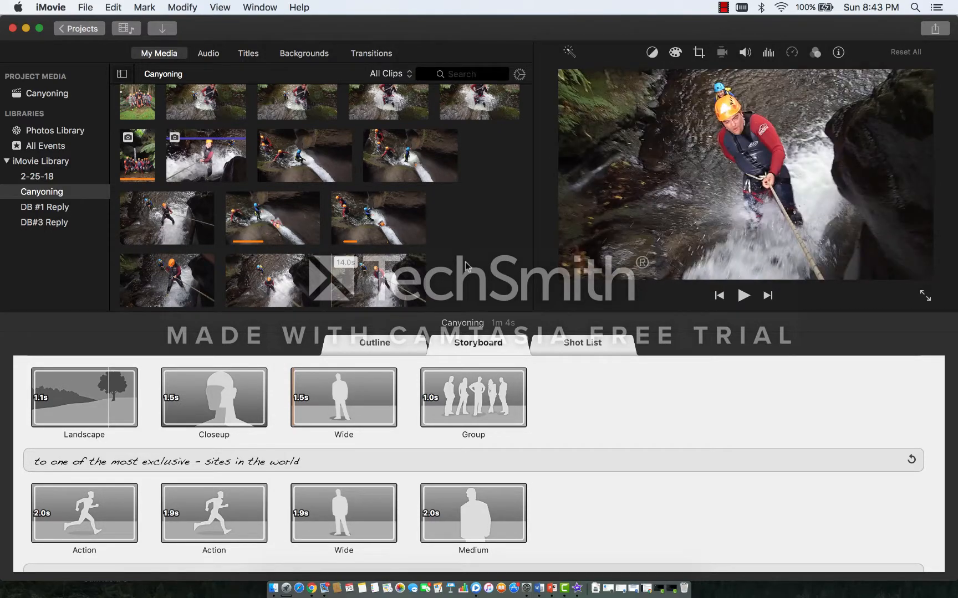
{"action": "key", "text": "Up"}
{"action": "key", "text": "Up"}
{"action": "key", "text": "Up"}
{"action": "key", "text": "Up"}
{"action": "key", "text": "Up"}
{"action": "key", "text": "Up"}
{"action": "key", "text": "Up"}
{"action": "key", "text": "Up"}
{"action": "key", "text": "Up"}
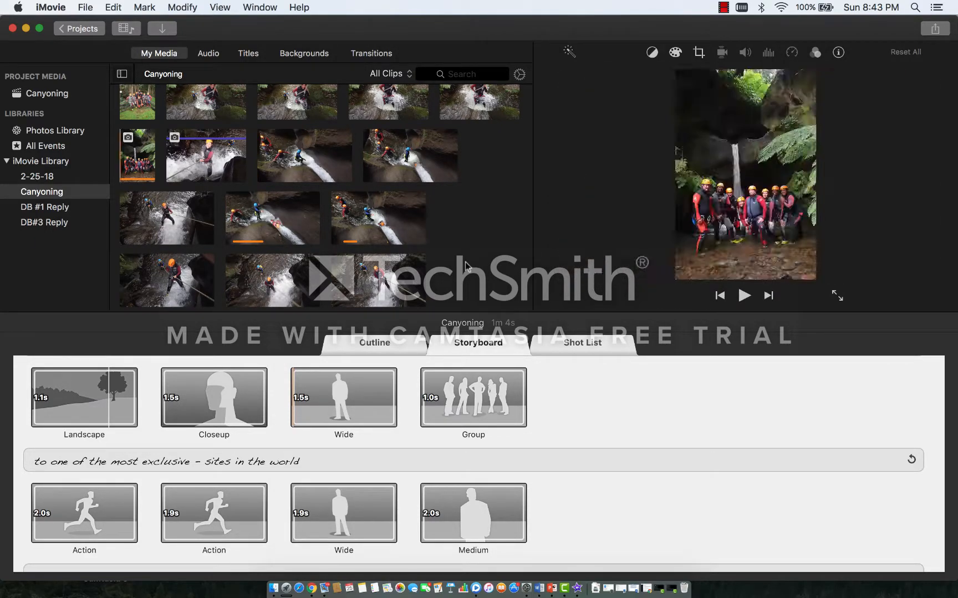
{"action": "key", "text": "Up"}
{"action": "key", "text": "Up"}
{"action": "key", "text": "Up"}
{"action": "key", "text": "Up"}
{"action": "key", "text": "Down"}
{"action": "key", "text": "Down"}
{"action": "key", "text": "Down"}
{"action": "key", "text": "Down"}
{"action": "key", "text": "Down"}
{"action": "key", "text": "Down"}
{"action": "key", "text": "Down"}
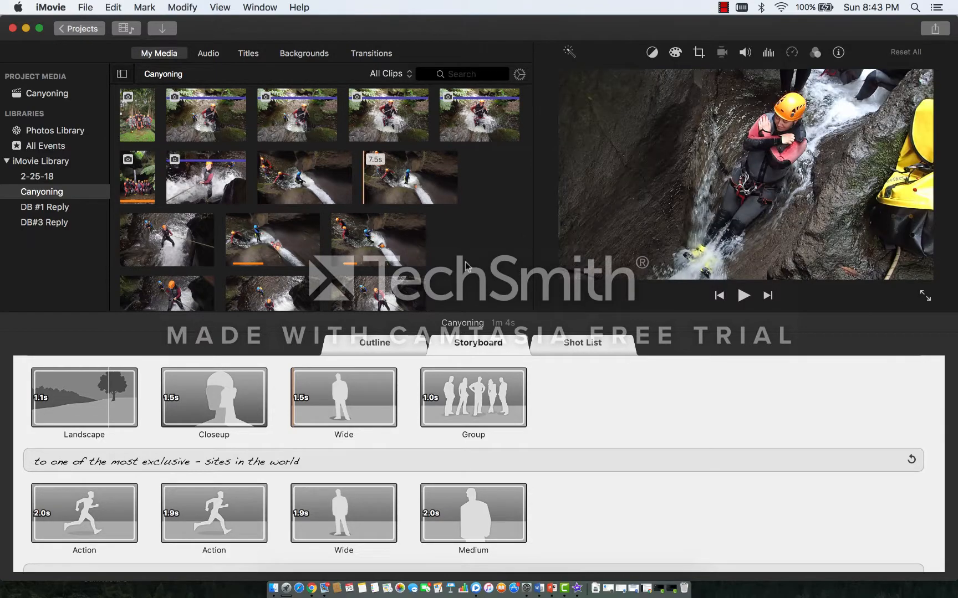
{"action": "key", "text": "Down"}
{"action": "key", "text": "Down"}
{"action": "key", "text": "Down"}
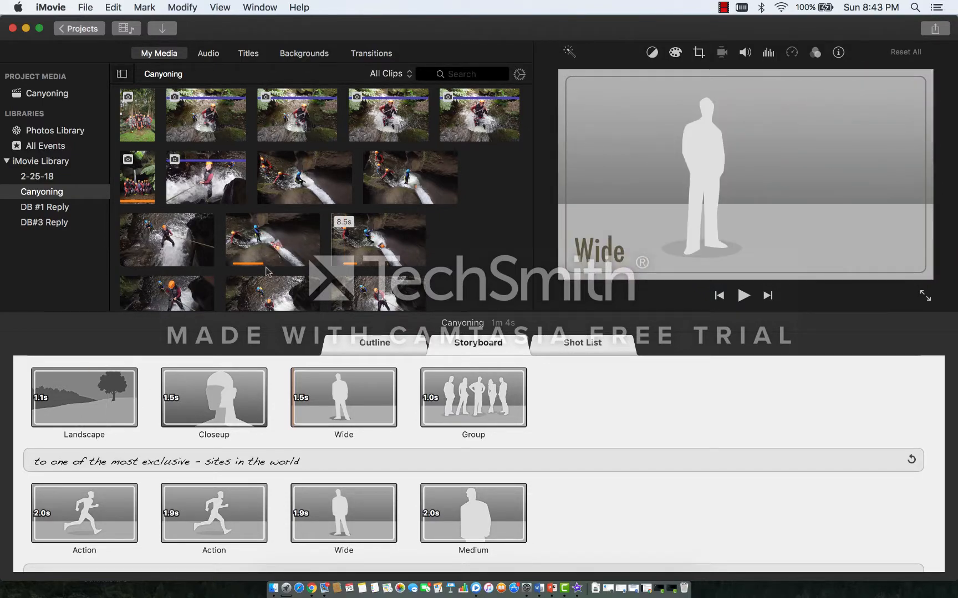
Step: Fill the 1.1 s Landscape placeholder with a portion of the 7.5 s rappelling clip
{"action": "left_click", "coordinate": [78, 424]}
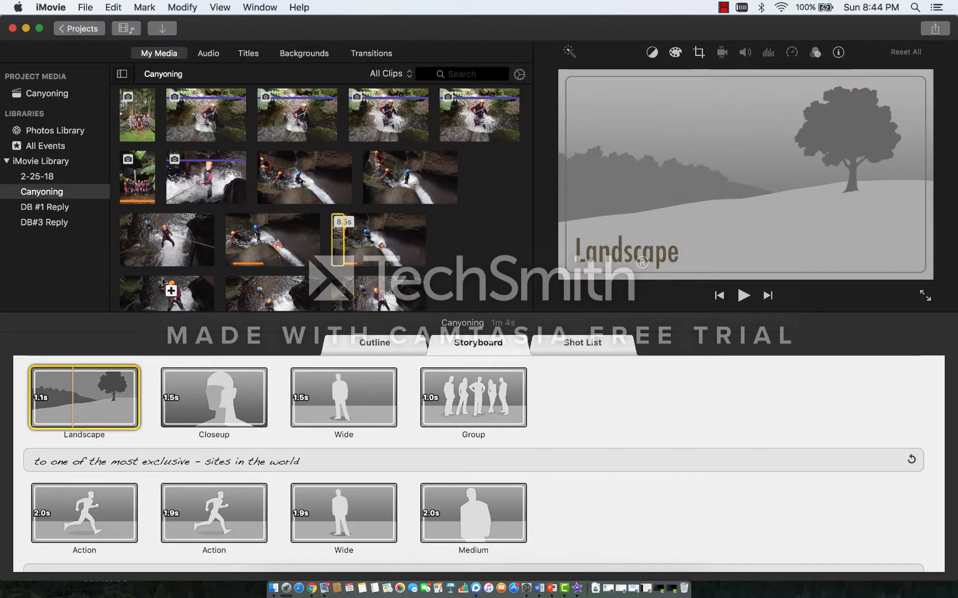
{"action": "left_click", "coordinate": [148, 256]}
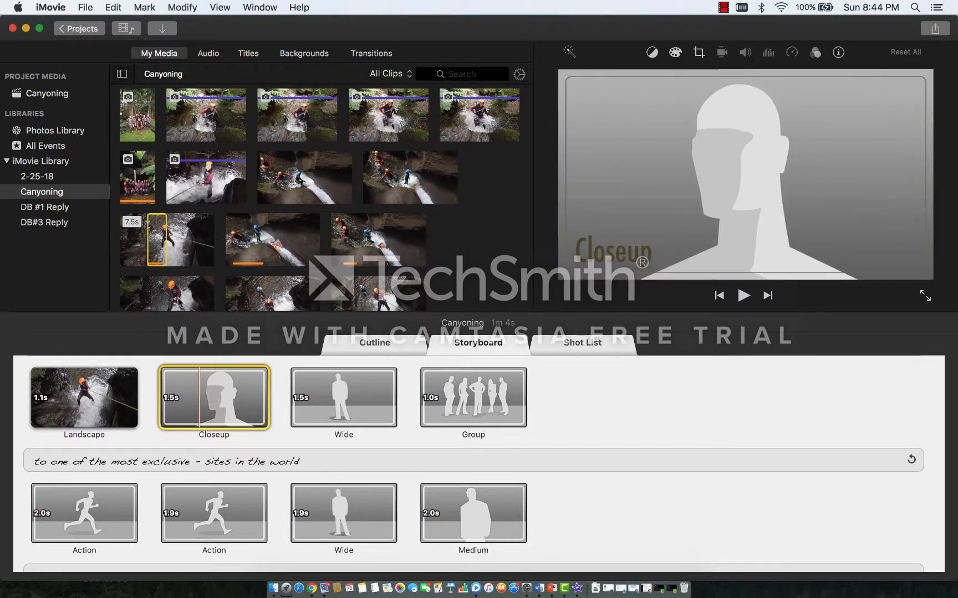
Step: Try the 11.5 s clip and the 9.0 s clip in the Closeup placeholder, previewing the second with its sound on, and remove each
{"action": "left_click", "coordinate": [179, 302]}
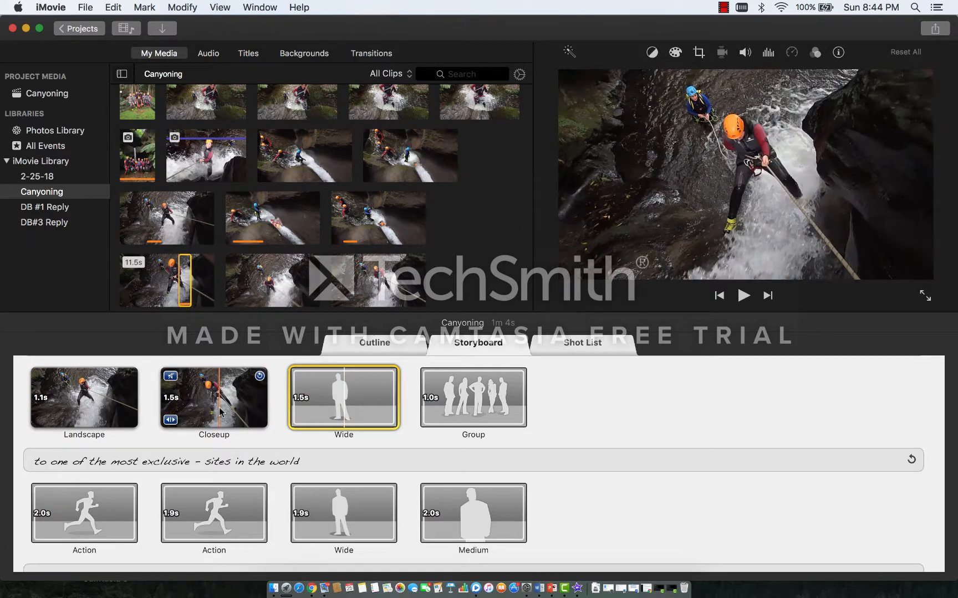
{"action": "left_click", "coordinate": [260, 377]}
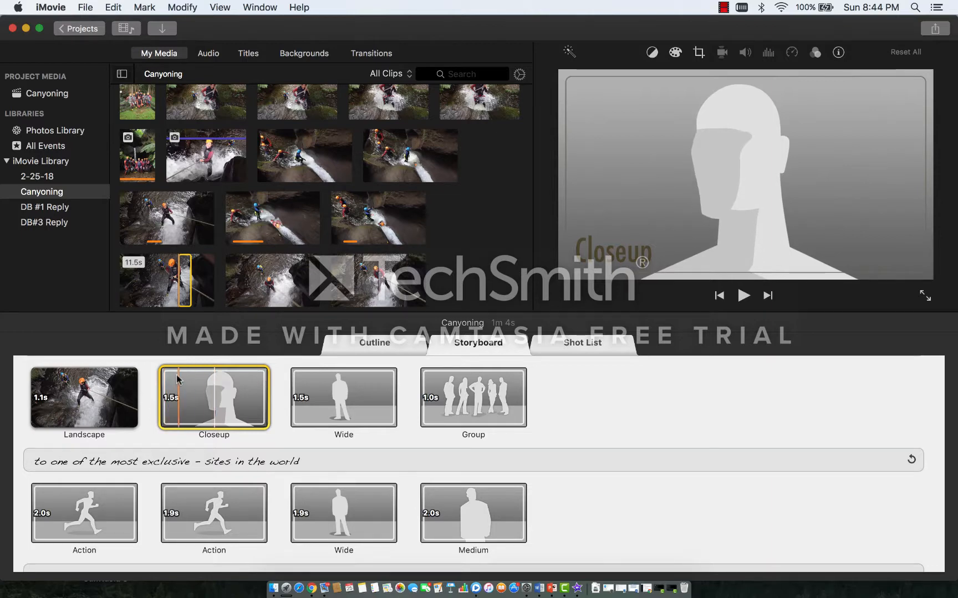
{"action": "left_click", "coordinate": [263, 296]}
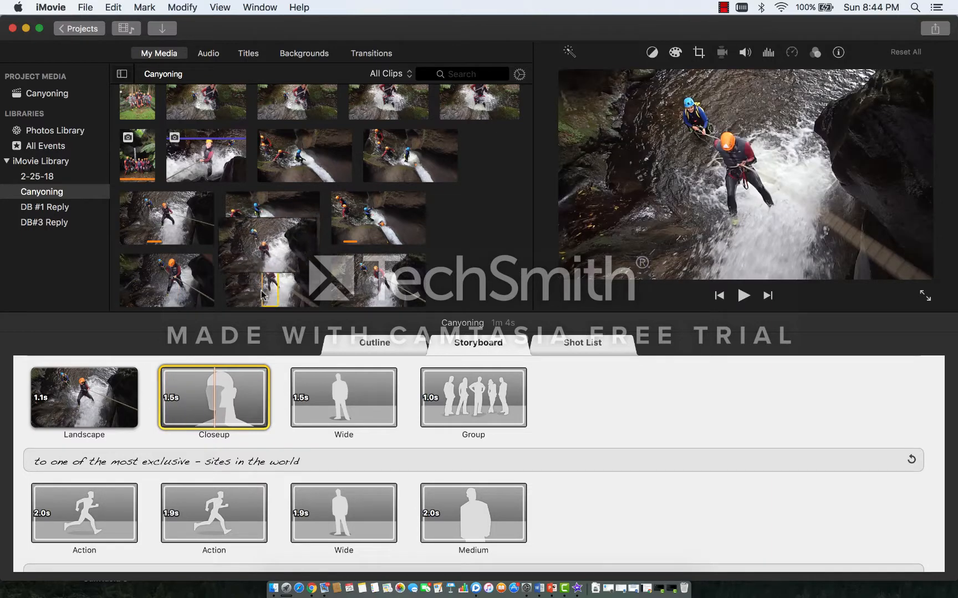
{"action": "left_click", "coordinate": [171, 379]}
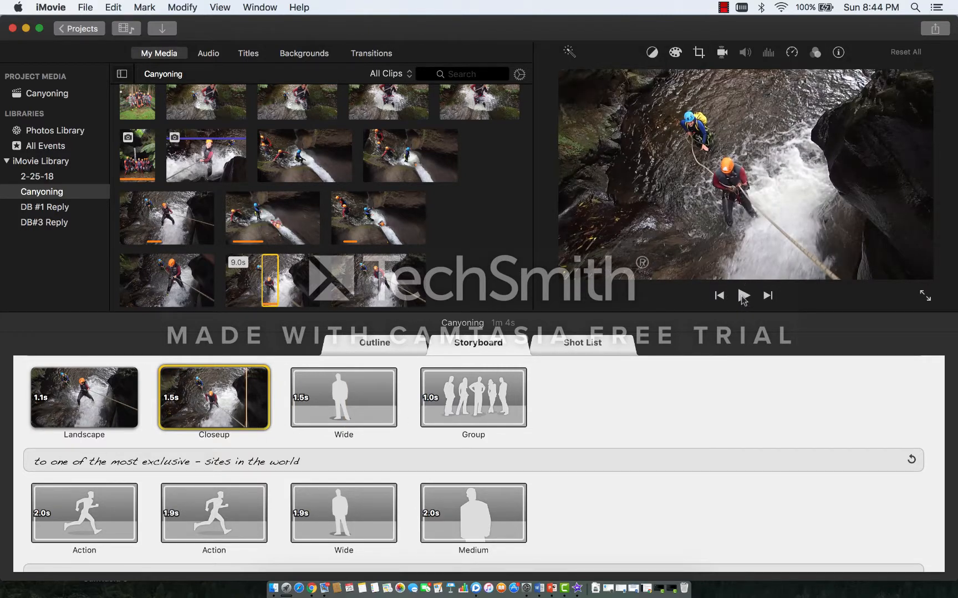
{"action": "left_click", "coordinate": [742, 296]}
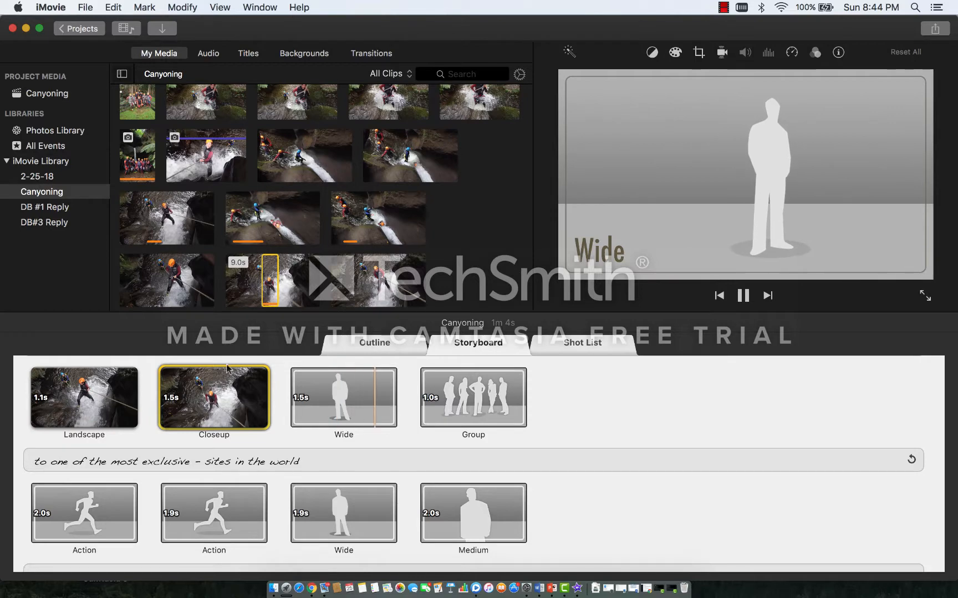
{"action": "left_click", "coordinate": [744, 296]}
{"action": "scroll", "coordinate": [197, 406], "scroll_direction": "up", "scroll_amount": 1}
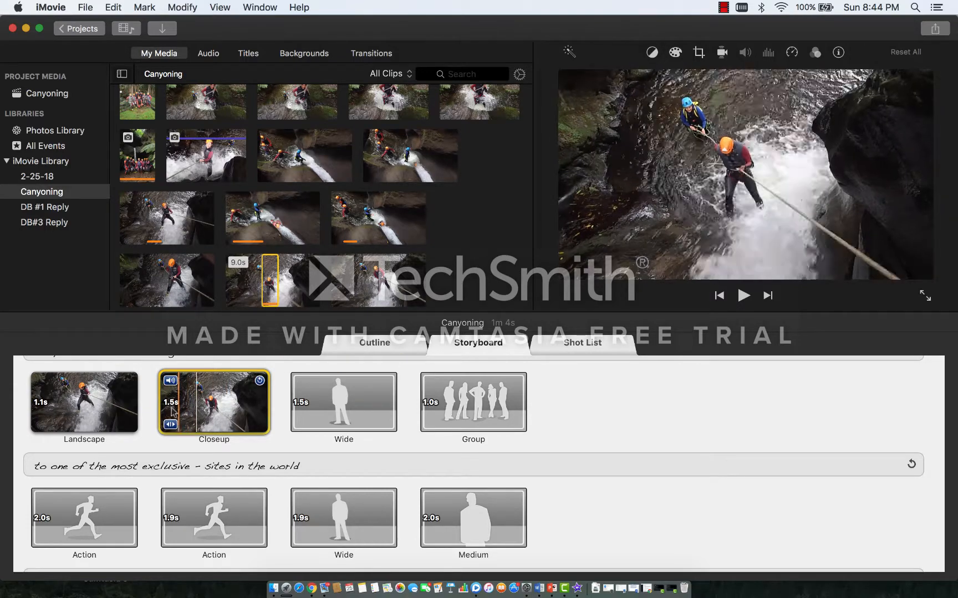
{"action": "left_click", "coordinate": [260, 382]}
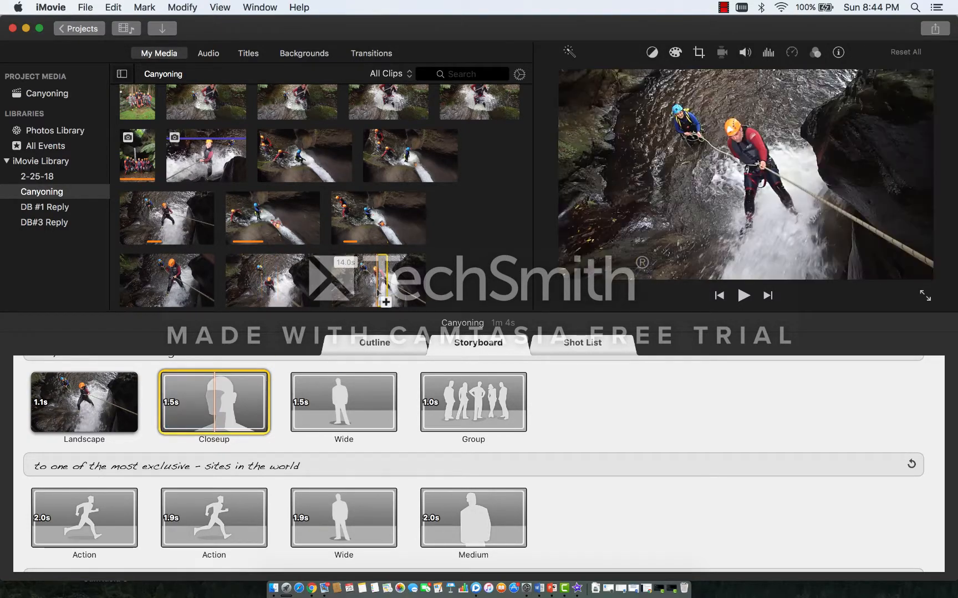
Step: Fill the Closeup placeholder with the middle of the 14.0 s clip, Wide with the 9.0 s clip, and Group with the forest group photo
{"action": "left_click", "coordinate": [377, 288]}
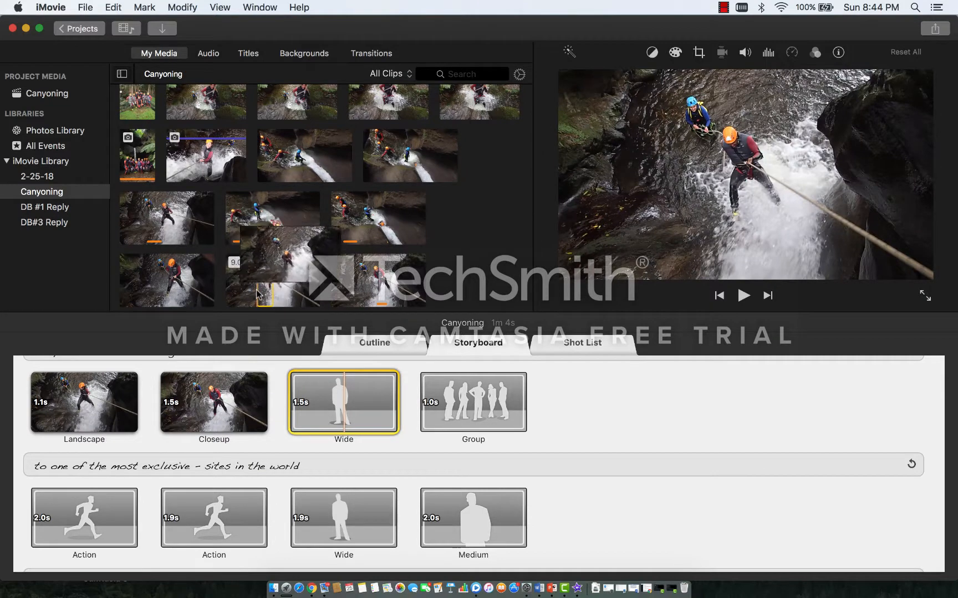
{"action": "left_click", "coordinate": [260, 288]}
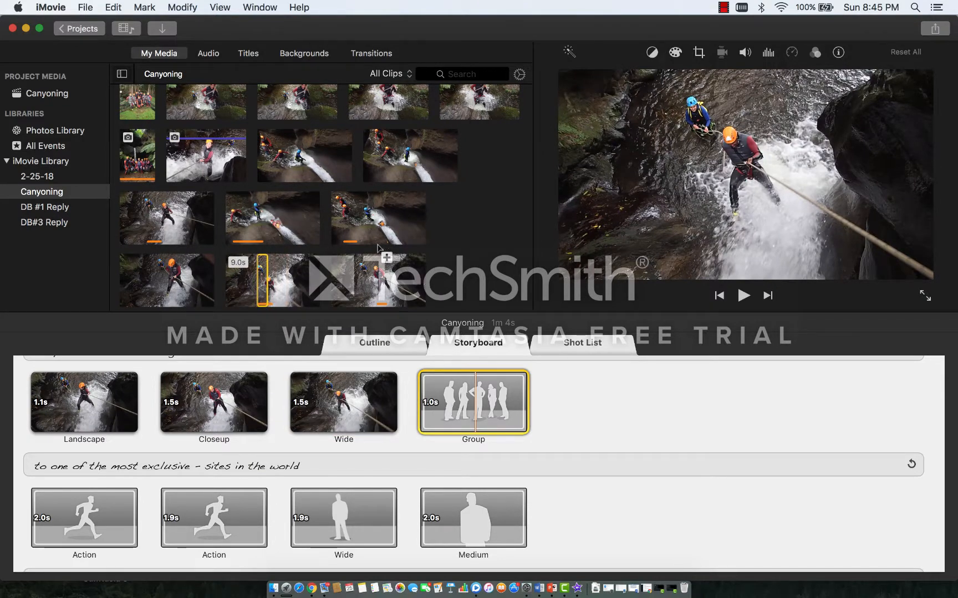
{"action": "left_click", "coordinate": [152, 119]}
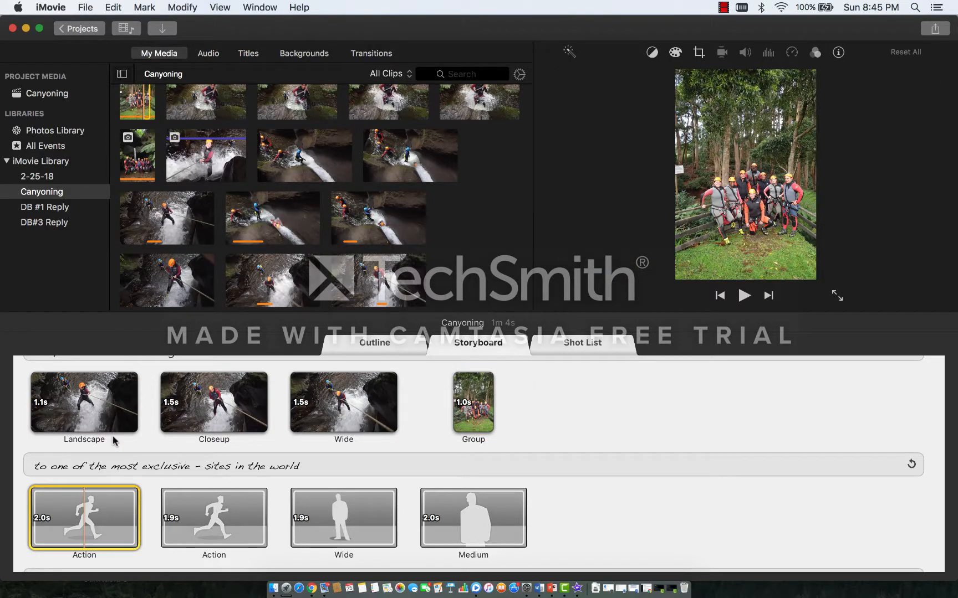
Step: Fill the two Action placeholders under "to one of the most exclusive" with the start of the 7.5 s sliding clip and an unused portion of the 8.5 s clip
{"action": "left_click", "coordinate": [114, 529]}
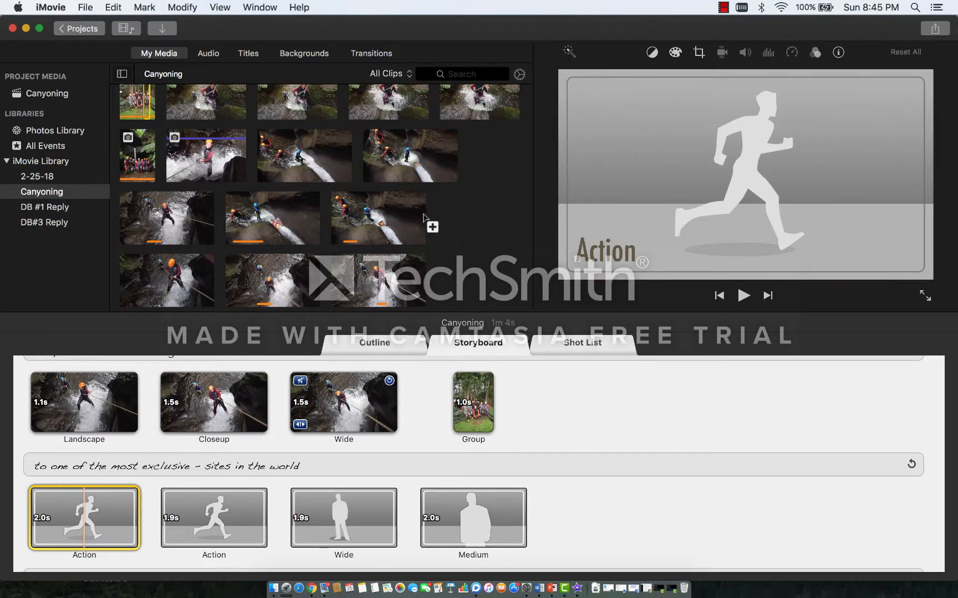
{"action": "right_click", "coordinate": [397, 169]}
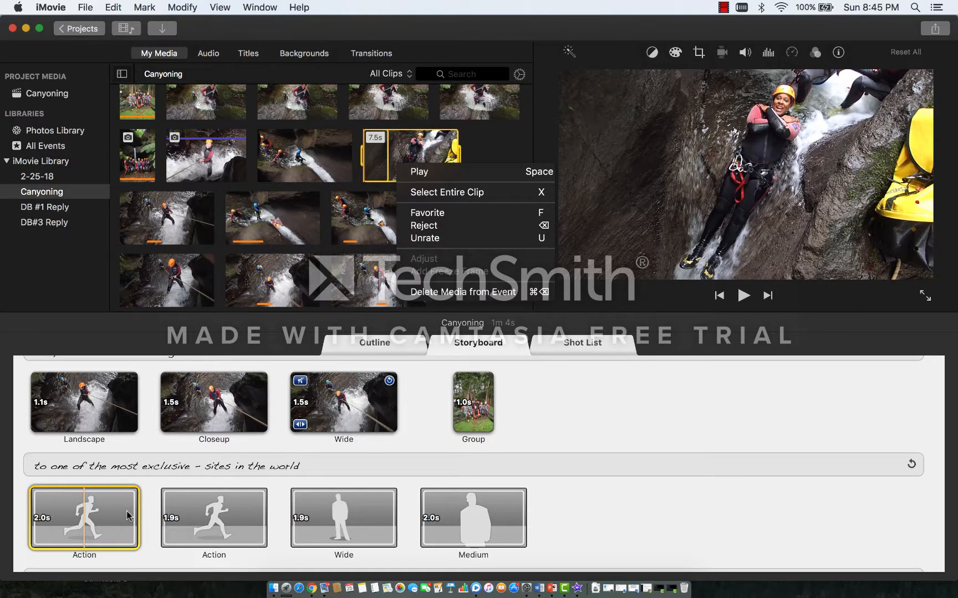
{"action": "left_click", "coordinate": [408, 147]}
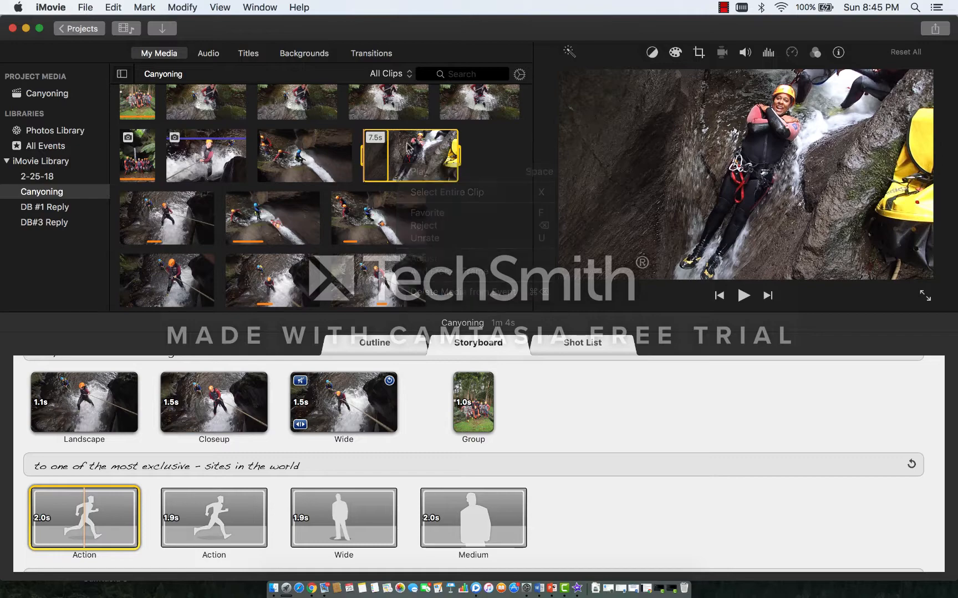
{"action": "left_click", "coordinate": [390, 179]}
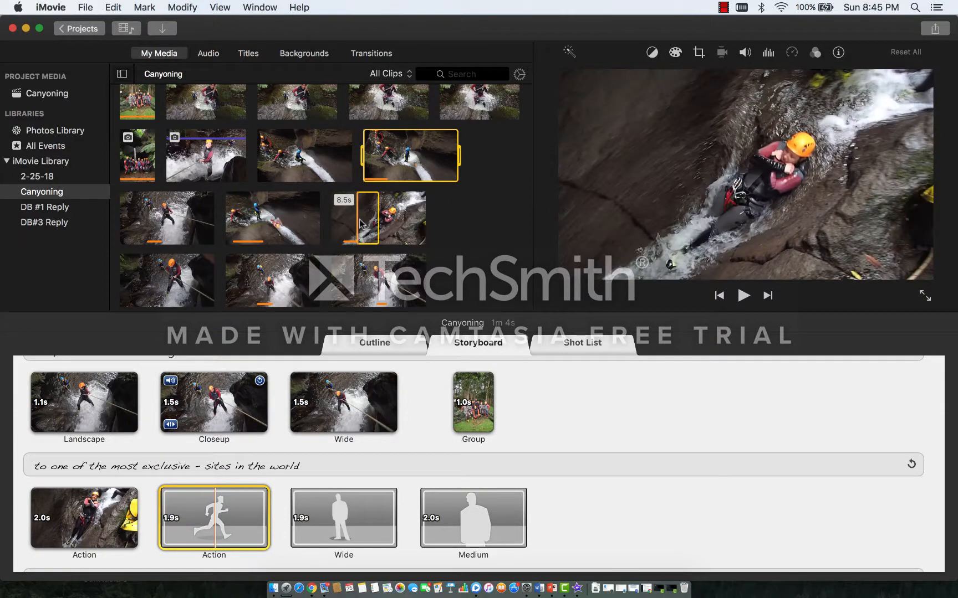
{"action": "left_click", "coordinate": [370, 219]}
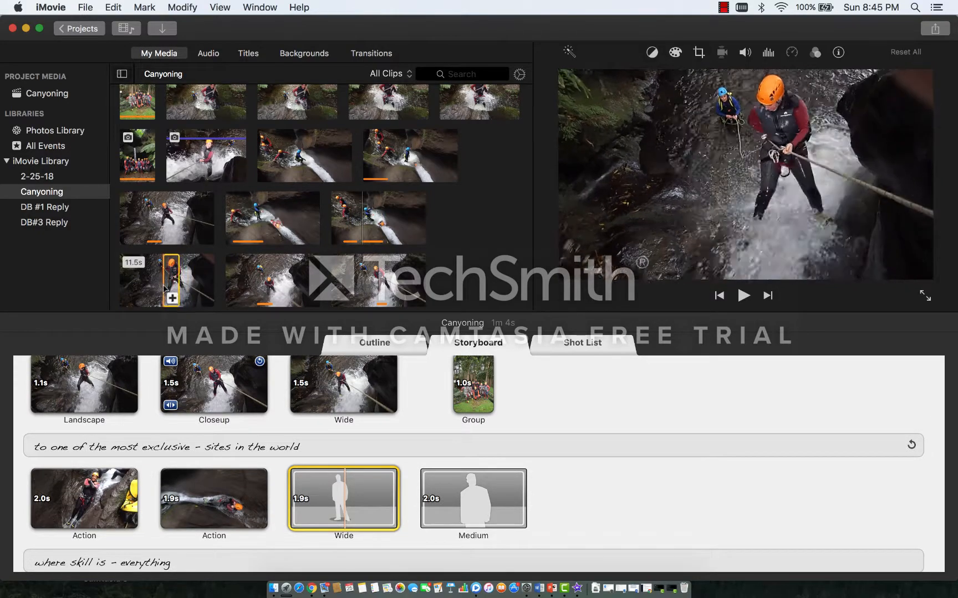
Step: Fill Wide with the middle of the 11.5 s clip, Medium with the 6.0 s clip's start, and the next row's Action with the 7.5 s rappelling clip
{"action": "left_click", "coordinate": [172, 298]}
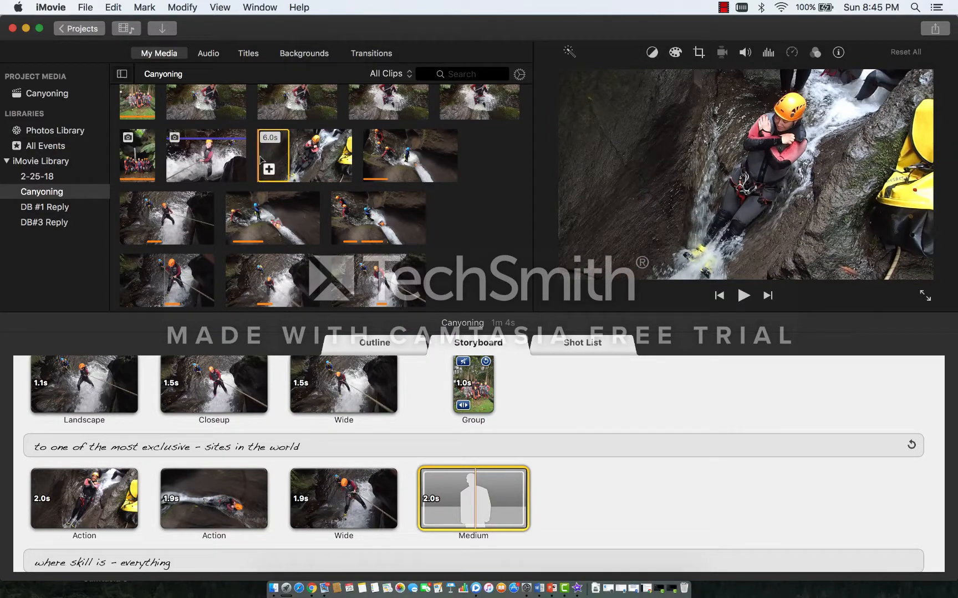
{"action": "left_click", "coordinate": [263, 160]}
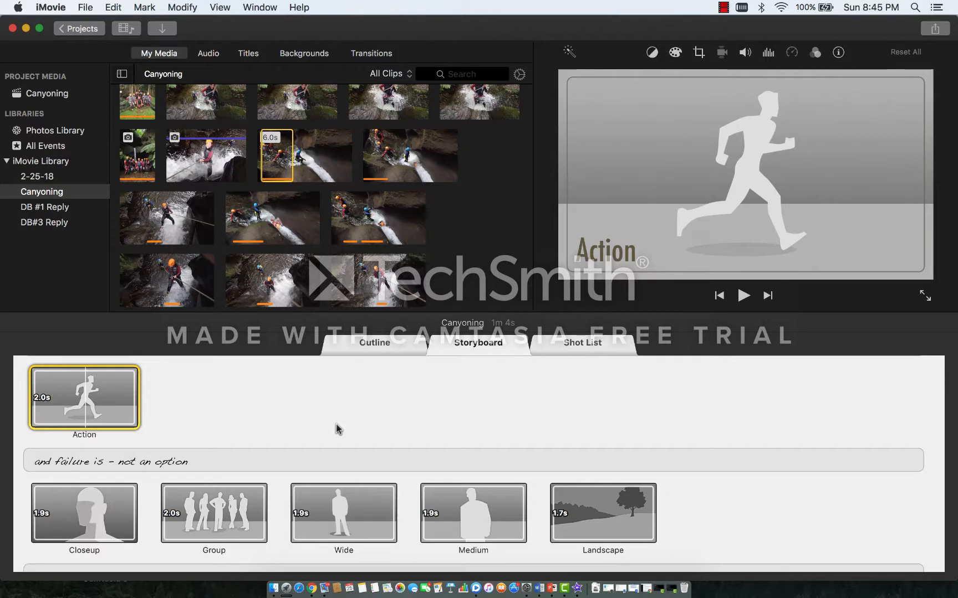
{"action": "left_click", "coordinate": [162, 224]}
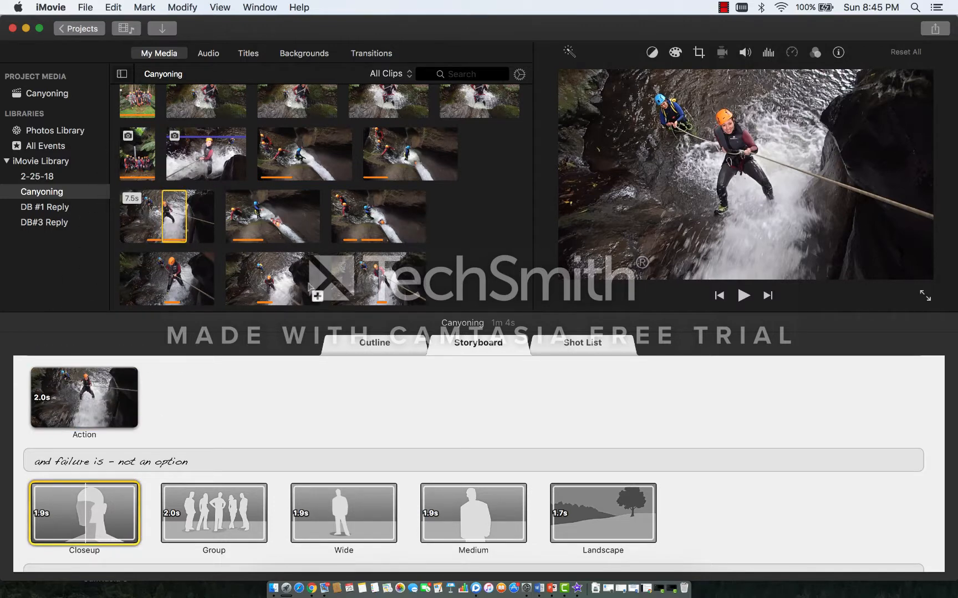
Step: Under "and failure is – not an option", fill Closeup with the 9.0 s clip, Group with the 7.5 s sliding clip, and Wide with the 14.0 s clip
{"action": "left_click", "coordinate": [275, 294]}
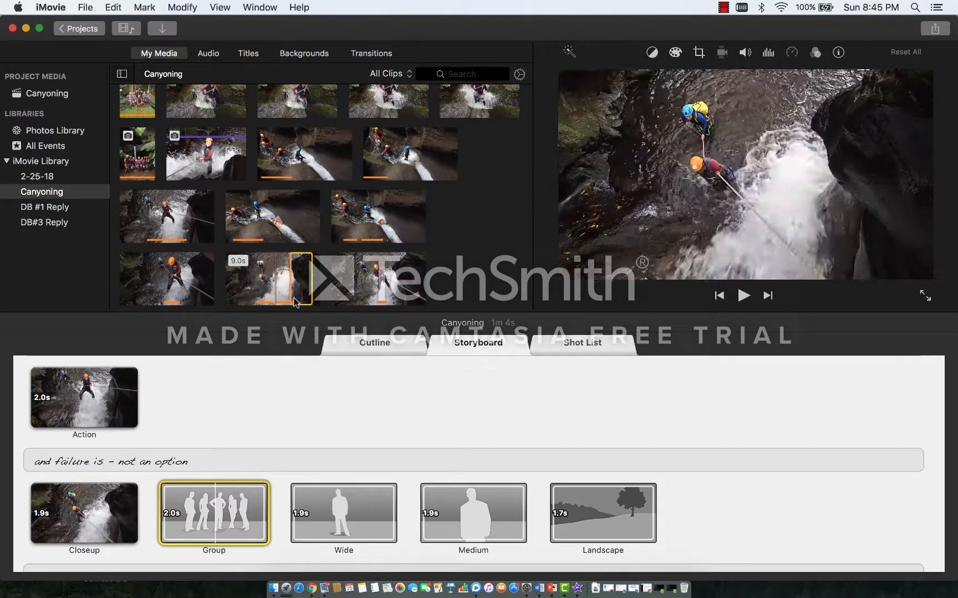
{"action": "left_click", "coordinate": [382, 149]}
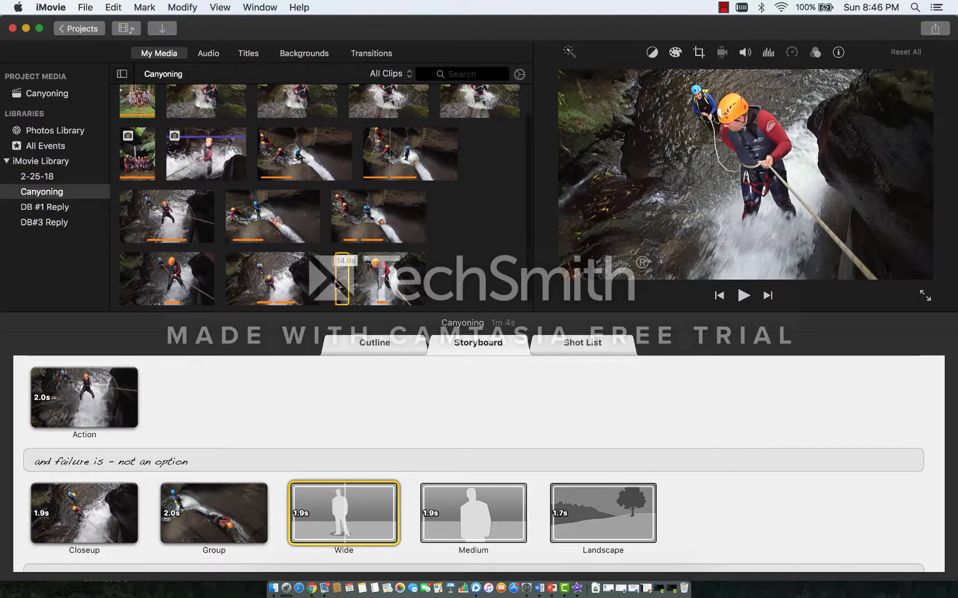
{"action": "left_click", "coordinate": [336, 283]}
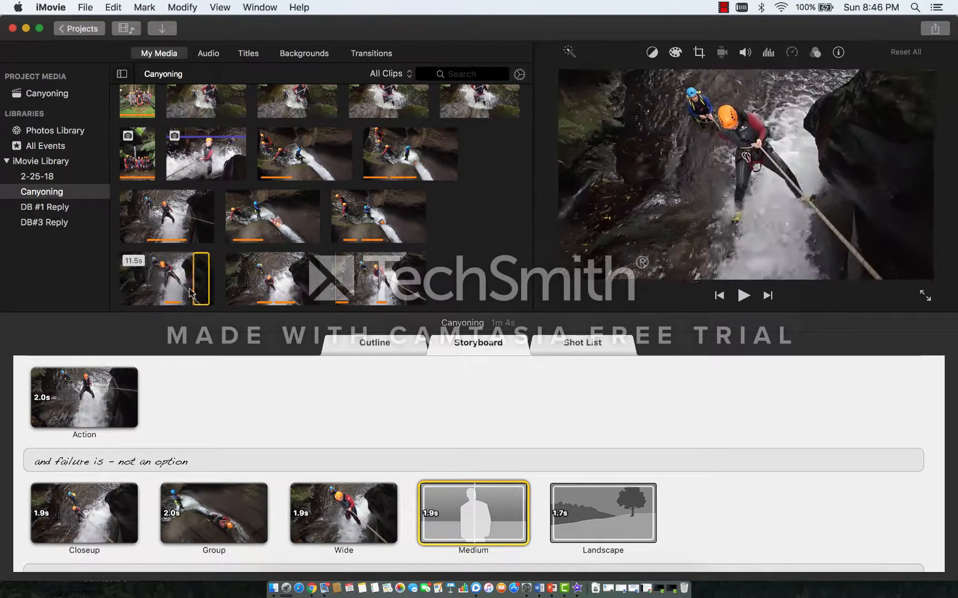
Step: Fill the Medium and Landscape placeholders with portions near the end and the beginning of the 11.5 s clip, respectively
{"action": "left_click", "coordinate": [185, 287]}
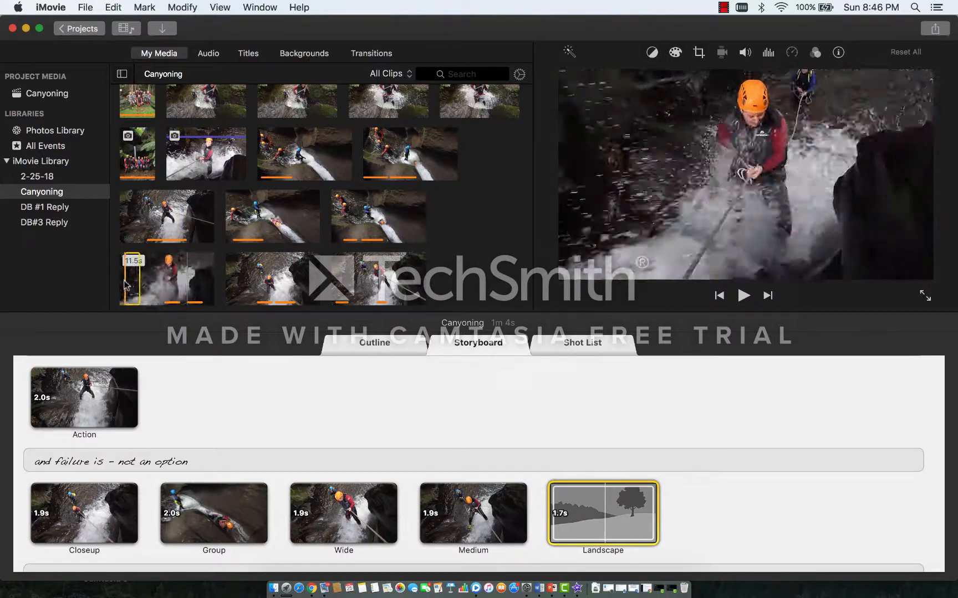
{"action": "left_click", "coordinate": [129, 280]}
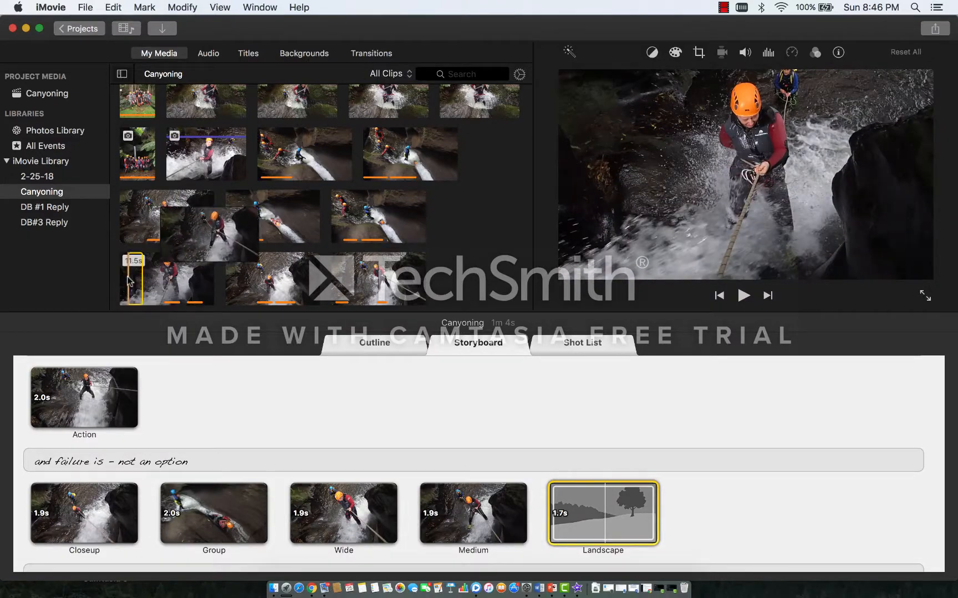
Step: Fill the 1.8 s Closeup placeholder with the 14.0 s clip, and the 0.6 s Action placeholder with the 7.5 s rappelling clip
{"action": "scroll", "coordinate": [565, 460], "scroll_direction": "down", "scroll_amount": 1}
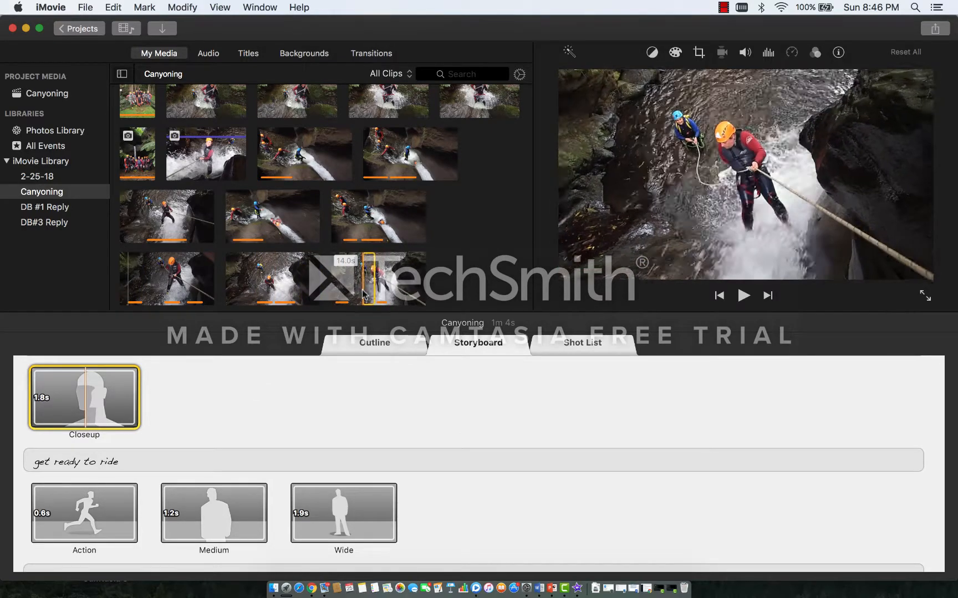
{"action": "left_click_drag", "start_coordinate": [358, 294], "coordinate": [133, 421]}
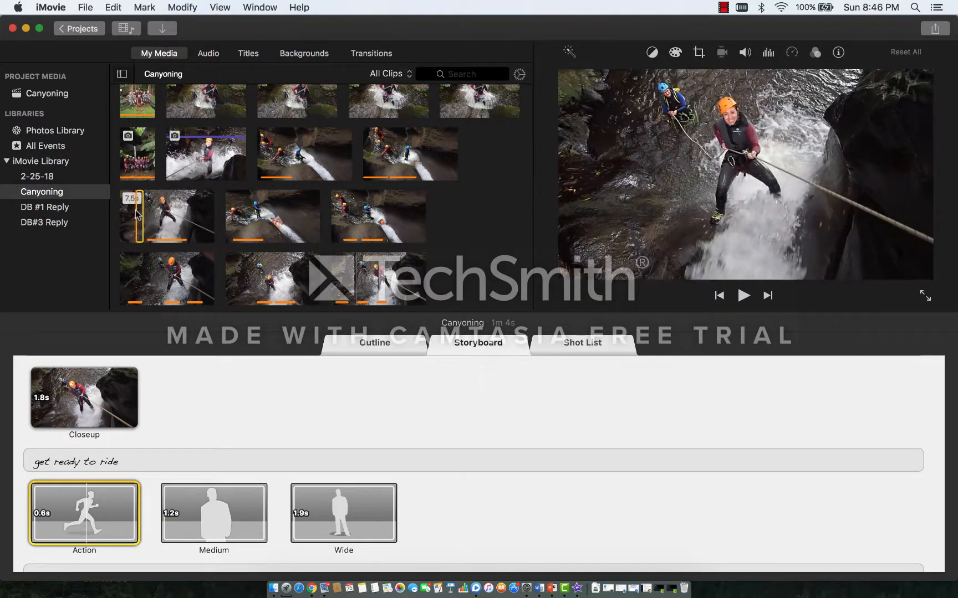
{"action": "left_click", "coordinate": [138, 215]}
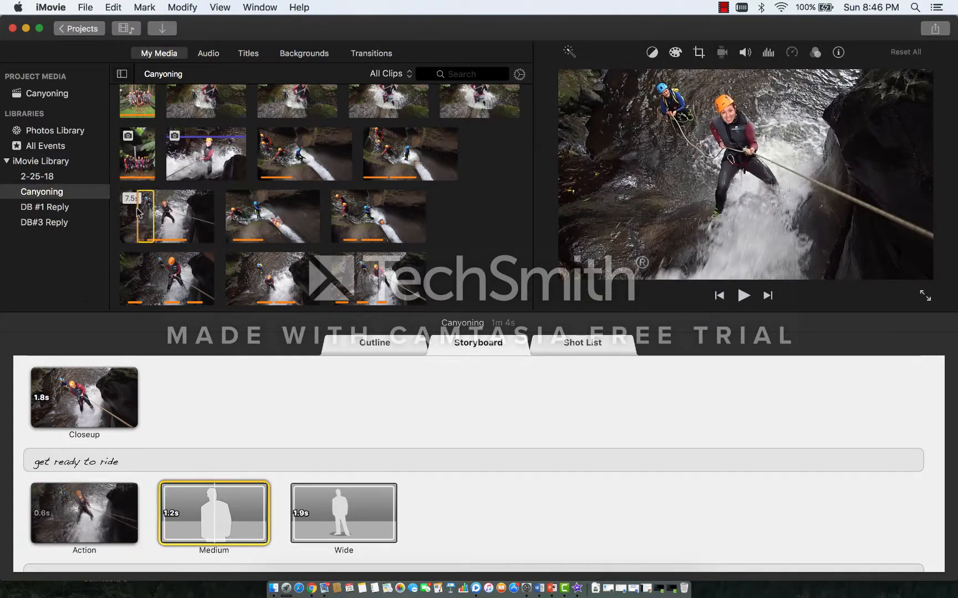
Step: Complete the "get ready to ride" row with the 11.5 s clip for Medium and the middle of the 5.5 s sliding clip for Wide
{"action": "left_click", "coordinate": [138, 284]}
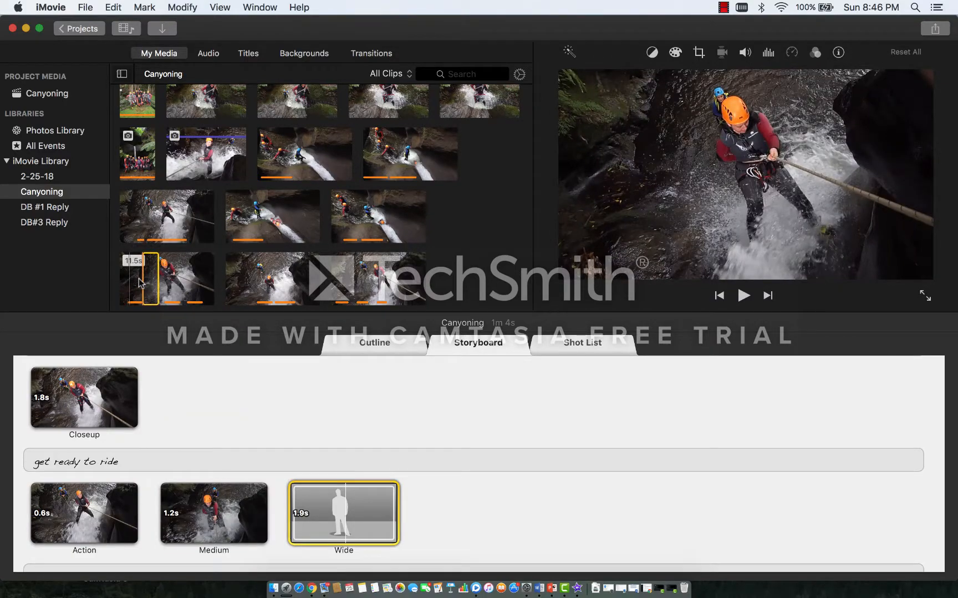
{"action": "left_click", "coordinate": [265, 244]}
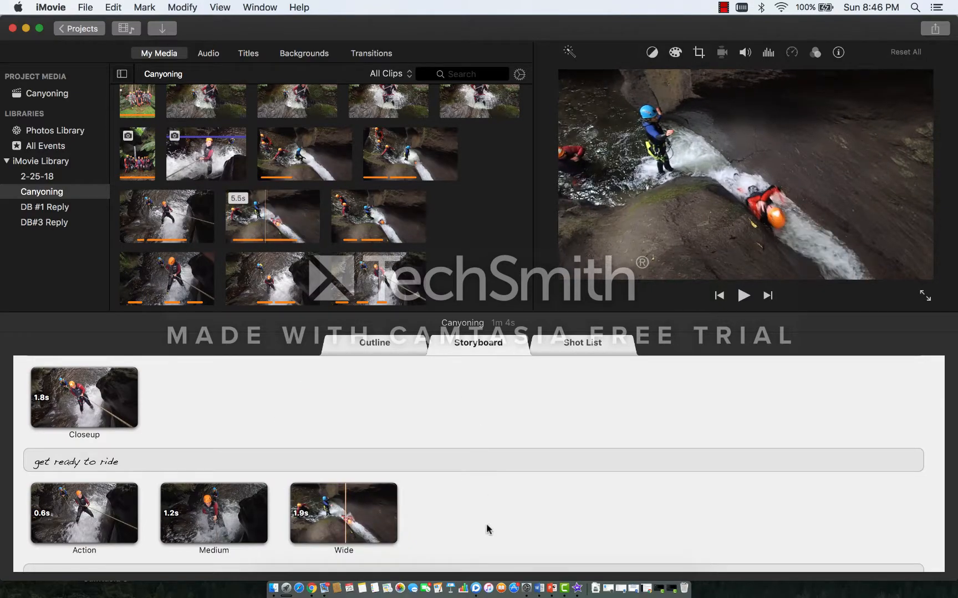
{"action": "scroll", "coordinate": [488, 529], "scroll_direction": "down", "scroll_amount": 2}
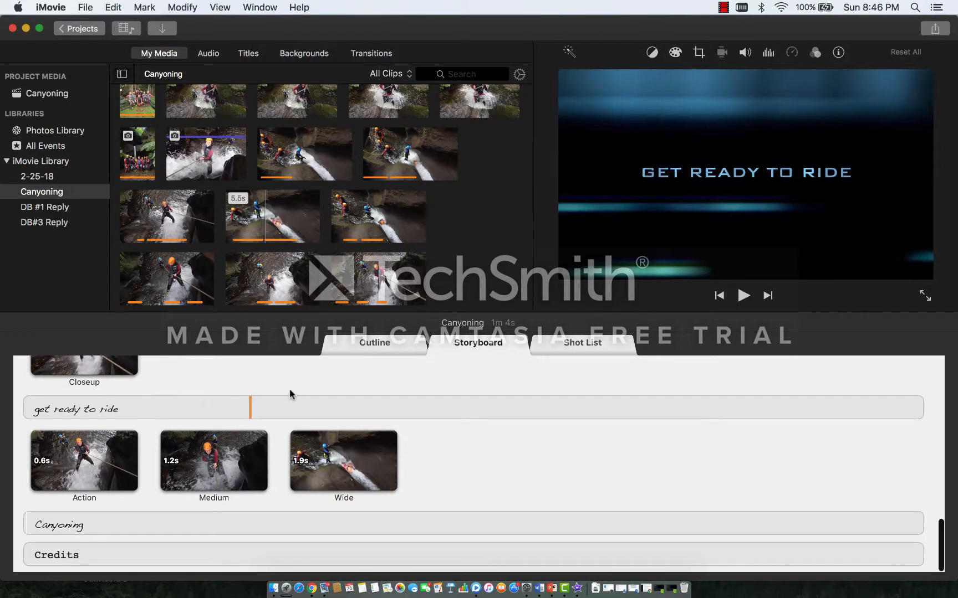
Step: Preview the "get ready to ride" title and the Action, Medium and Wide clips beneath it, stopping playback in the Wide clip
{"action": "scroll", "coordinate": [292, 382], "scroll_direction": "up", "scroll_amount": 3}
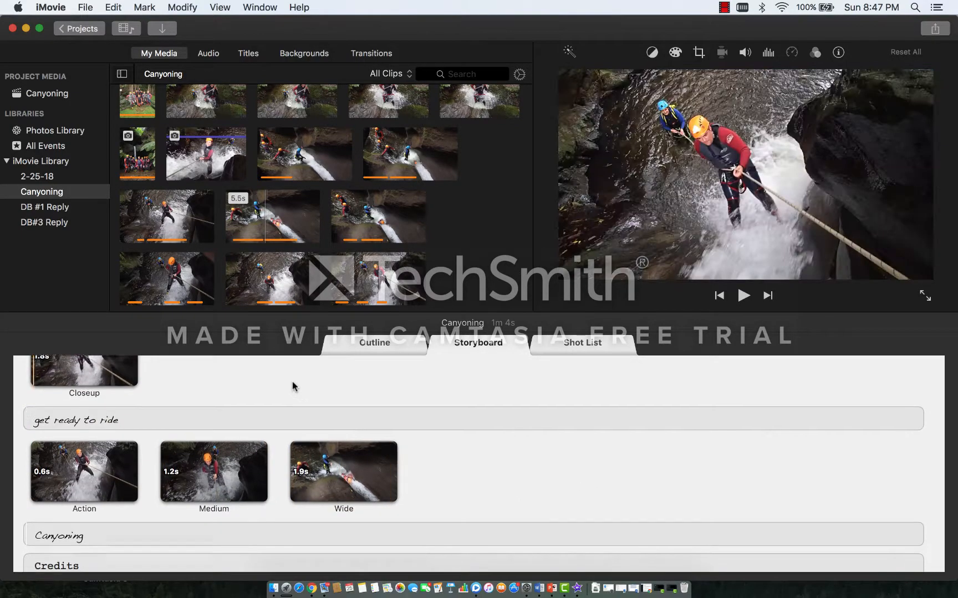
{"action": "left_click", "coordinate": [207, 460]}
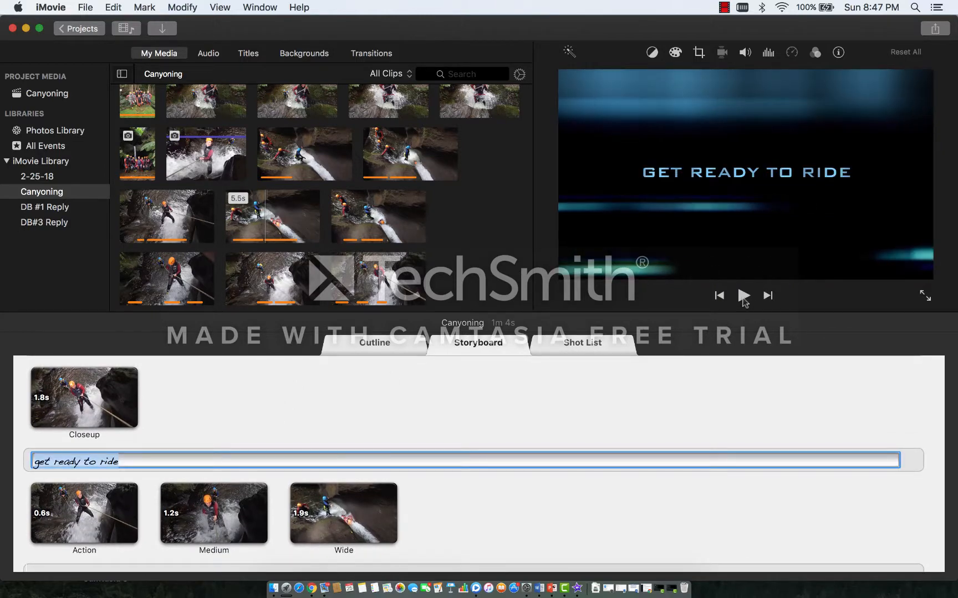
{"action": "left_click", "coordinate": [743, 296]}
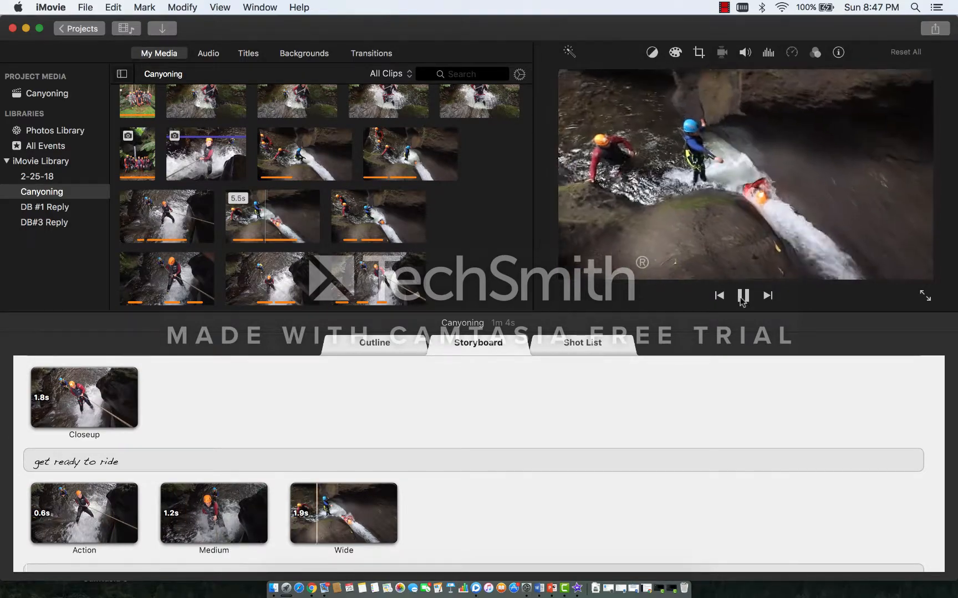
{"action": "left_click", "coordinate": [742, 298]}
Step: Review the storyboard's titles and filled placeholders from "get ready to ride" back to the first row of clips
{"action": "scroll", "coordinate": [221, 418], "scroll_direction": "down", "scroll_amount": 3}
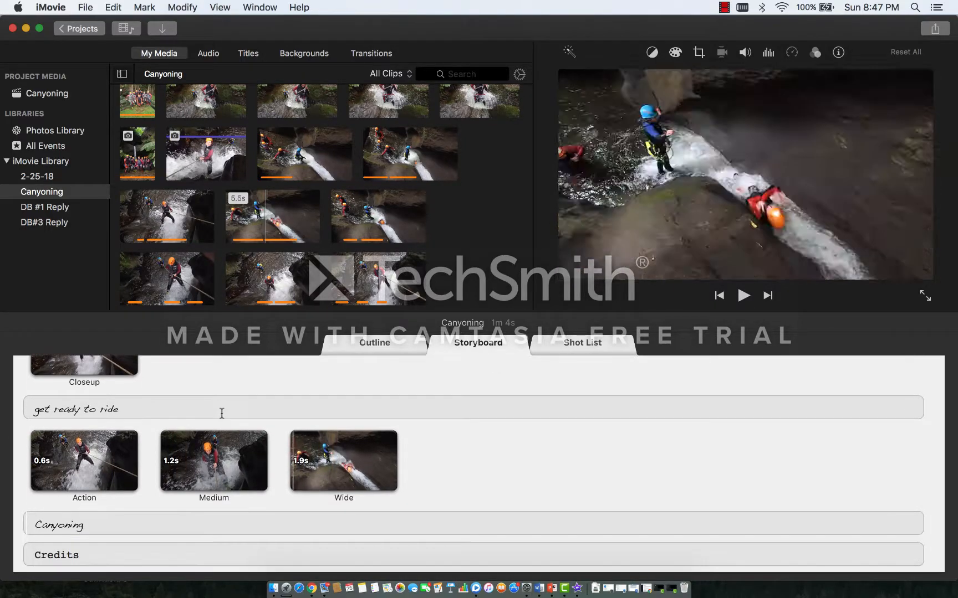
{"action": "scroll", "coordinate": [222, 418], "scroll_direction": "up", "scroll_amount": 3}
{"action": "scroll", "coordinate": [221, 418], "scroll_direction": "up", "scroll_amount": 4}
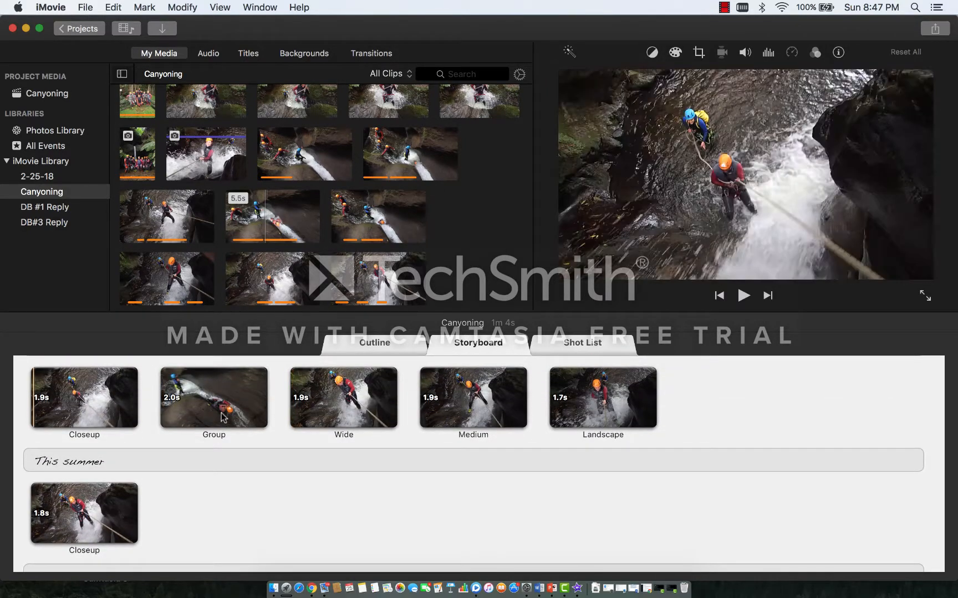
{"action": "left_click", "coordinate": [123, 463]}
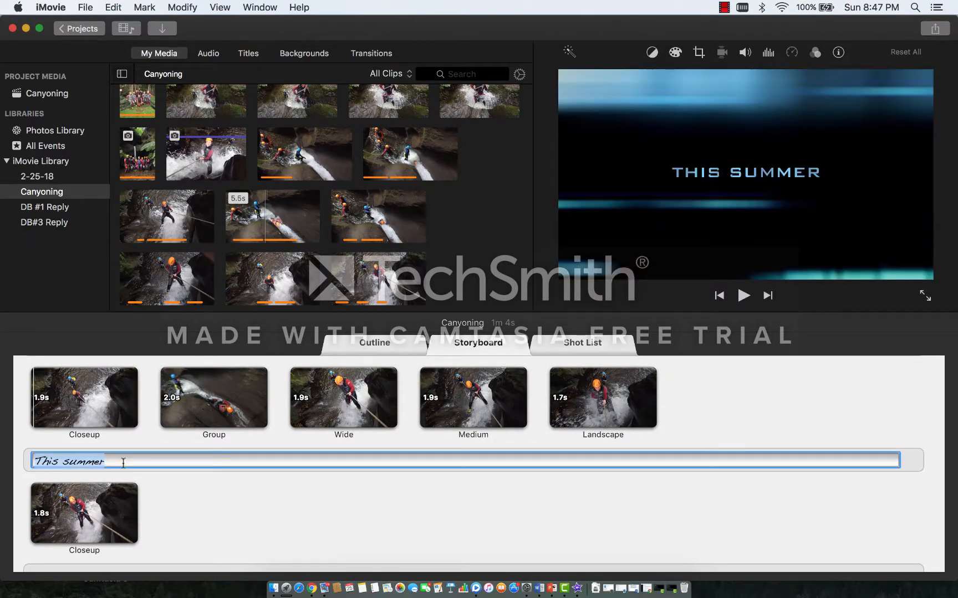
{"action": "key", "text": "Right"}
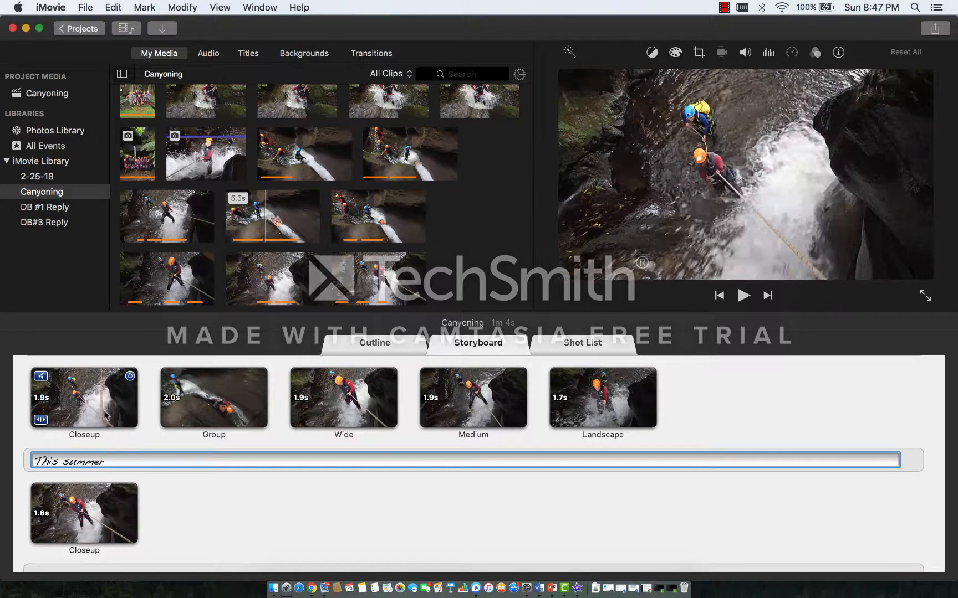
{"action": "left_click", "coordinate": [153, 398]}
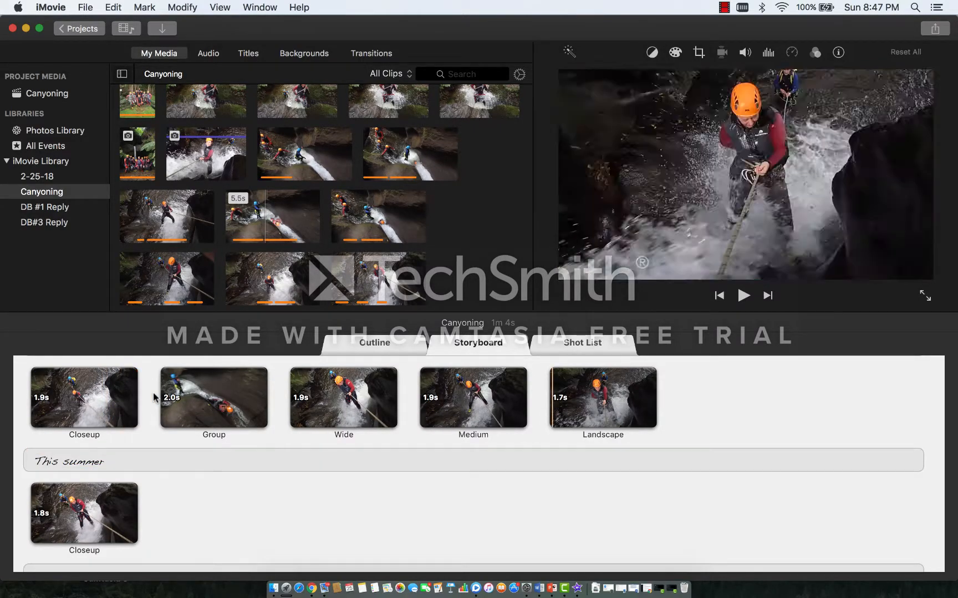
{"action": "left_click", "coordinate": [139, 367]}
{"action": "scroll", "coordinate": [142, 365], "scroll_direction": "up", "scroll_amount": 1}
{"action": "scroll", "coordinate": [142, 364], "scroll_direction": "up", "scroll_amount": 1}
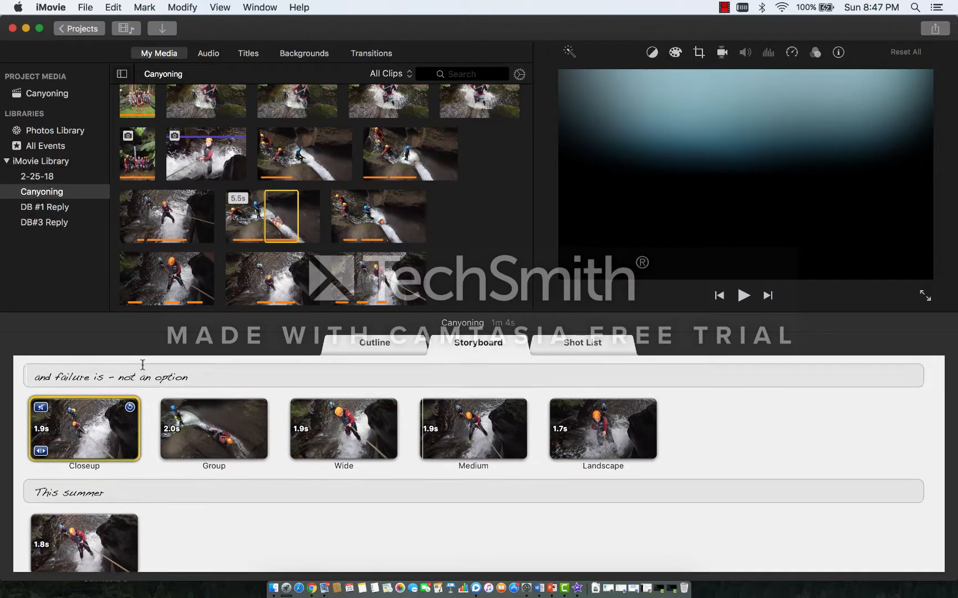
{"action": "scroll", "coordinate": [143, 366], "scroll_direction": "up", "scroll_amount": 10}
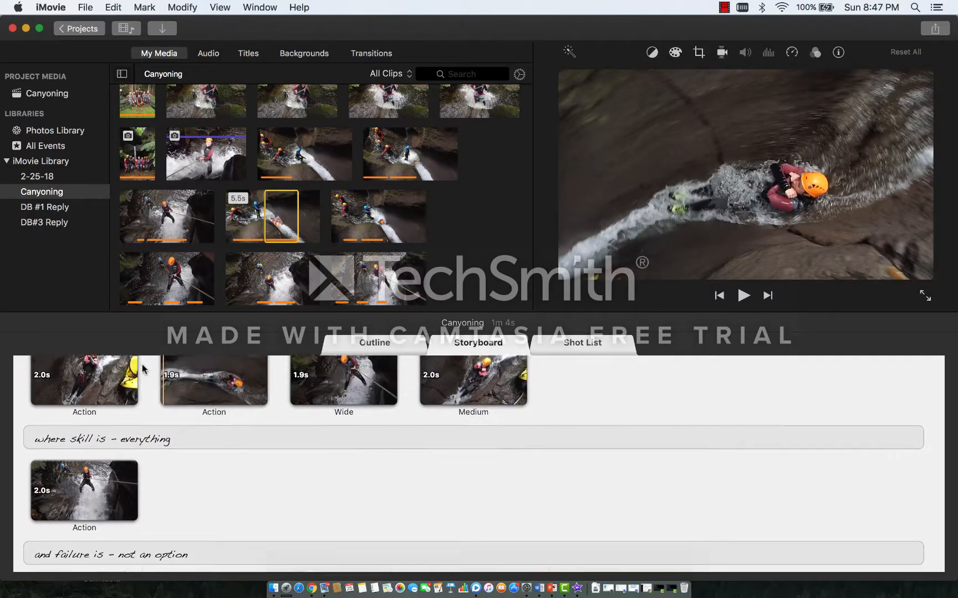
{"action": "scroll", "coordinate": [142, 368], "scroll_direction": "up", "scroll_amount": 5}
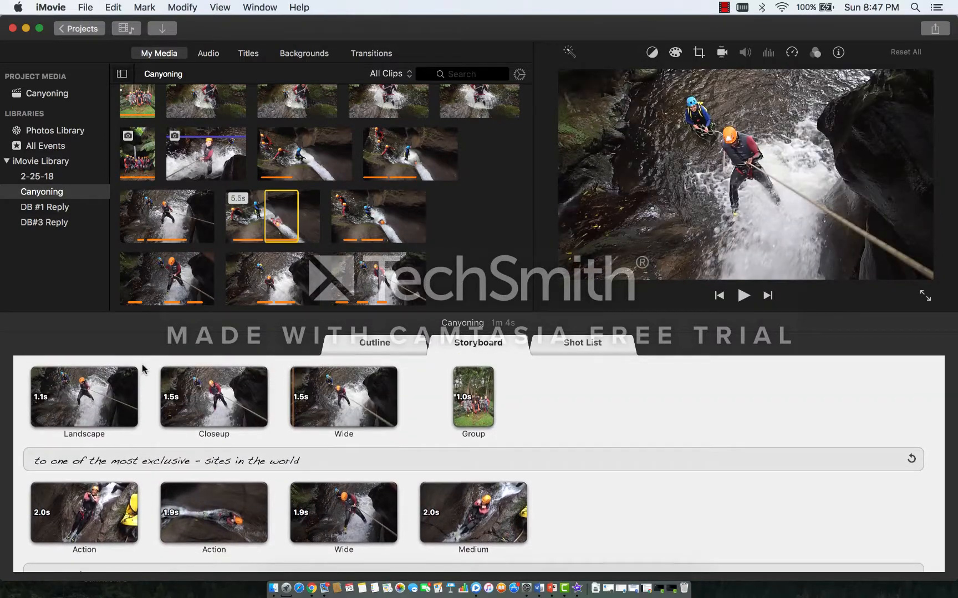
{"action": "scroll", "coordinate": [142, 368], "scroll_direction": "up", "scroll_amount": 6}
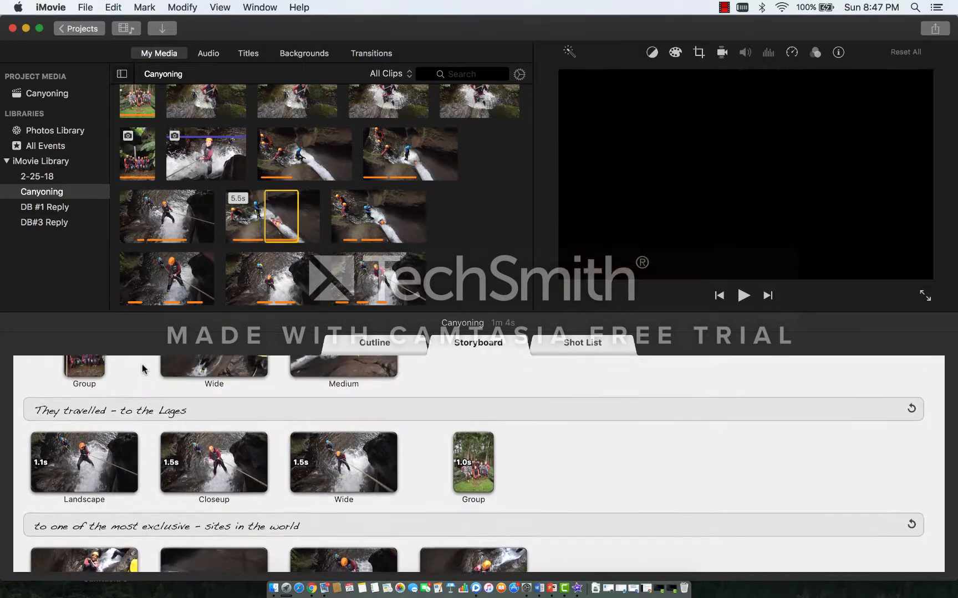
{"action": "scroll", "coordinate": [143, 370], "scroll_direction": "up", "scroll_amount": 1}
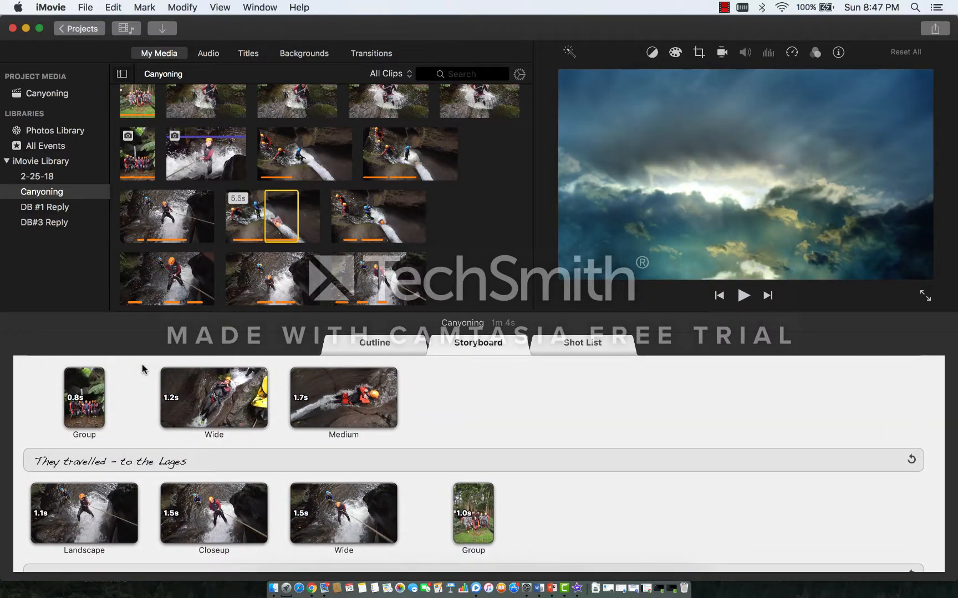
Step: Examine the crop and color balance adjustments available for the 8.5 s sliding clip, including White Balance
{"action": "left_click", "coordinate": [388, 222]}
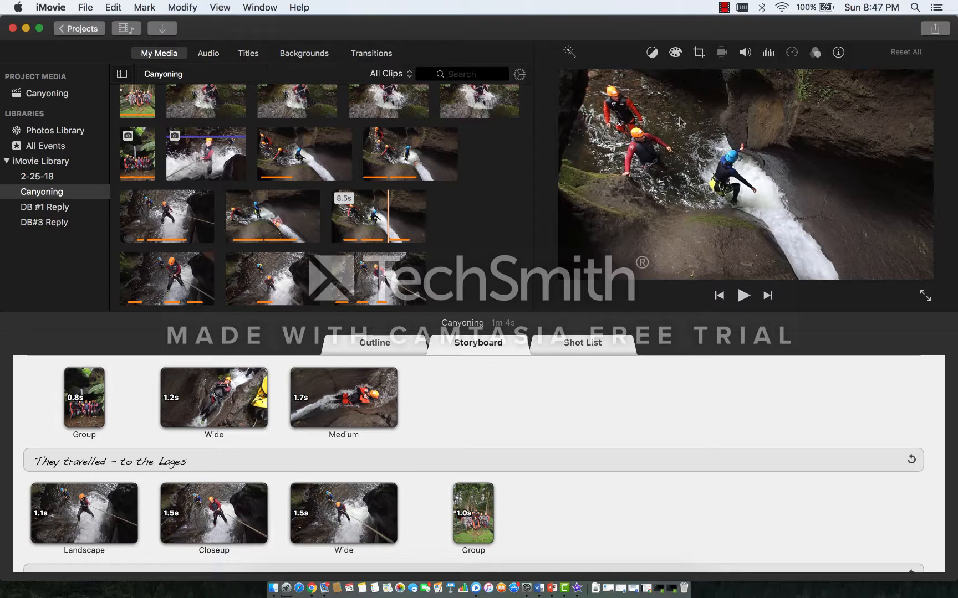
{"action": "left_click", "coordinate": [698, 55]}
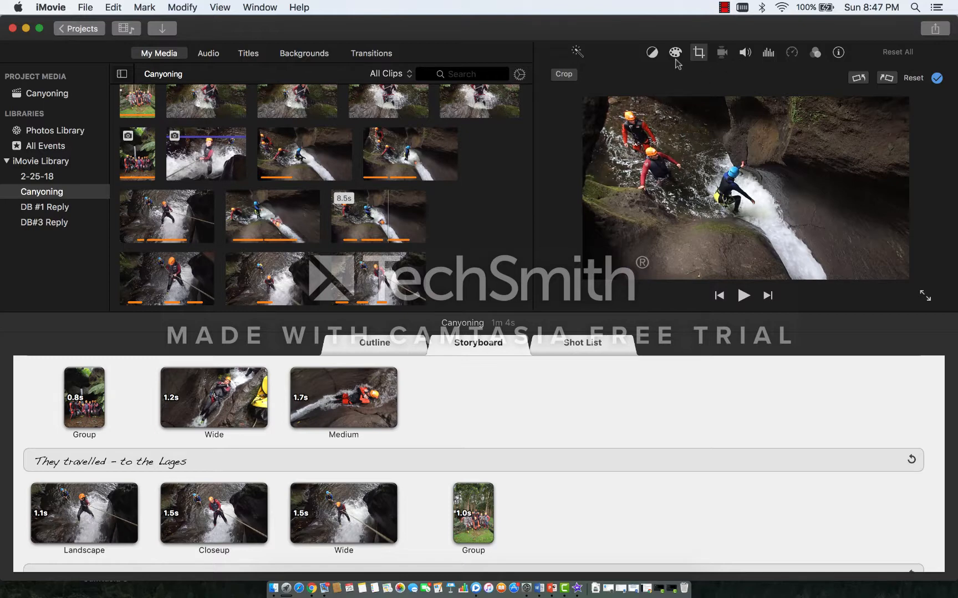
{"action": "left_click", "coordinate": [653, 54]}
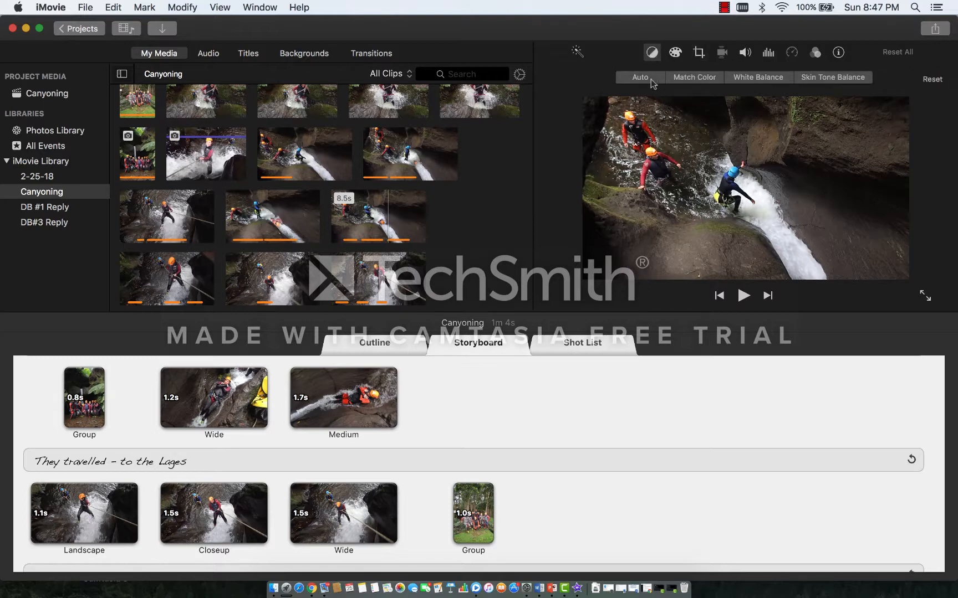
{"action": "left_click", "coordinate": [741, 81]}
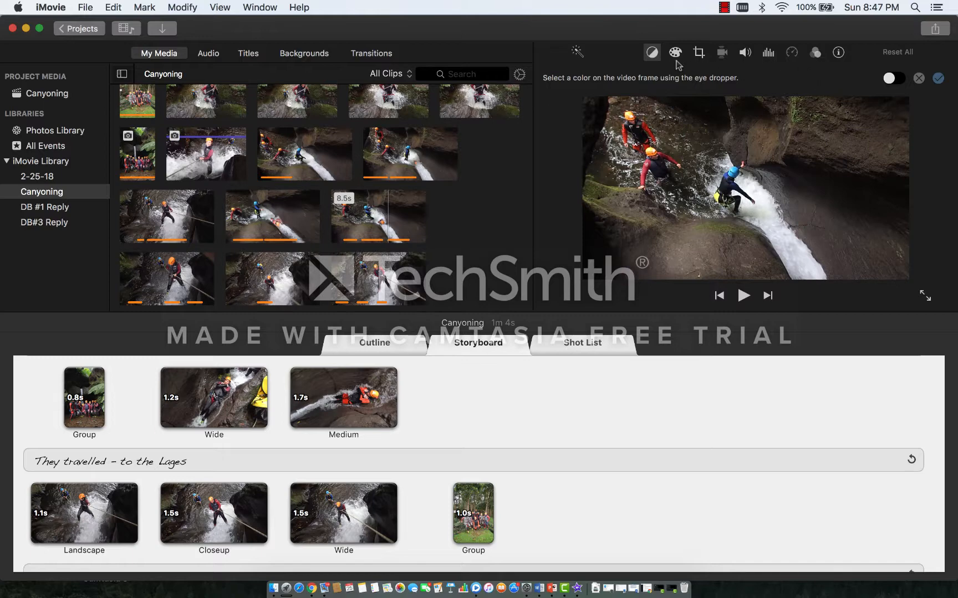
{"action": "left_click", "coordinate": [652, 54]}
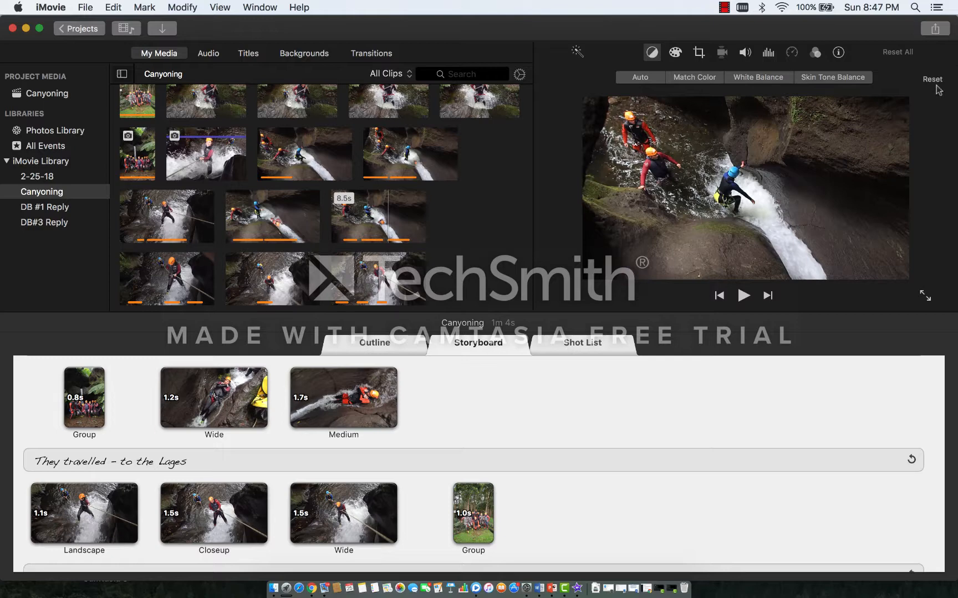
Step: Play the whole trailer from the opening studio title through to the credits and stop playback there
{"action": "left_click", "coordinate": [124, 398]}
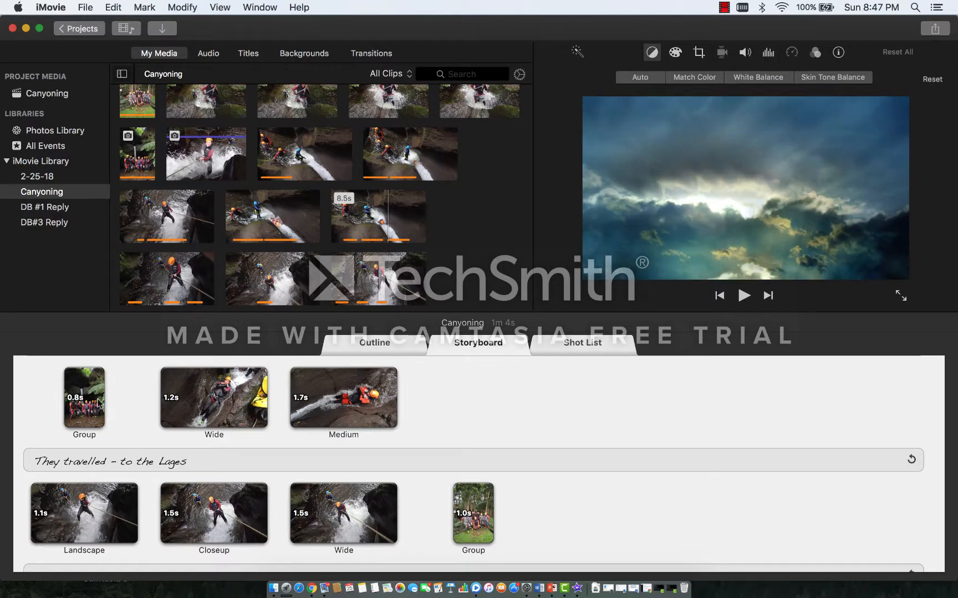
{"action": "left_click", "coordinate": [42, 397]}
{"action": "scroll", "coordinate": [43, 397], "scroll_direction": "up", "scroll_amount": 2}
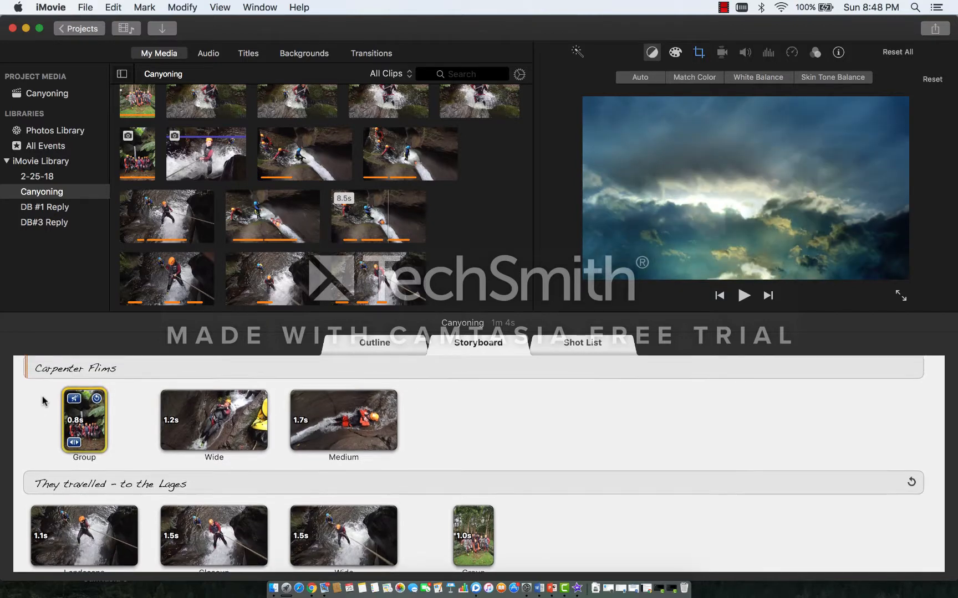
{"action": "scroll", "coordinate": [43, 401], "scroll_direction": "up", "scroll_amount": 1}
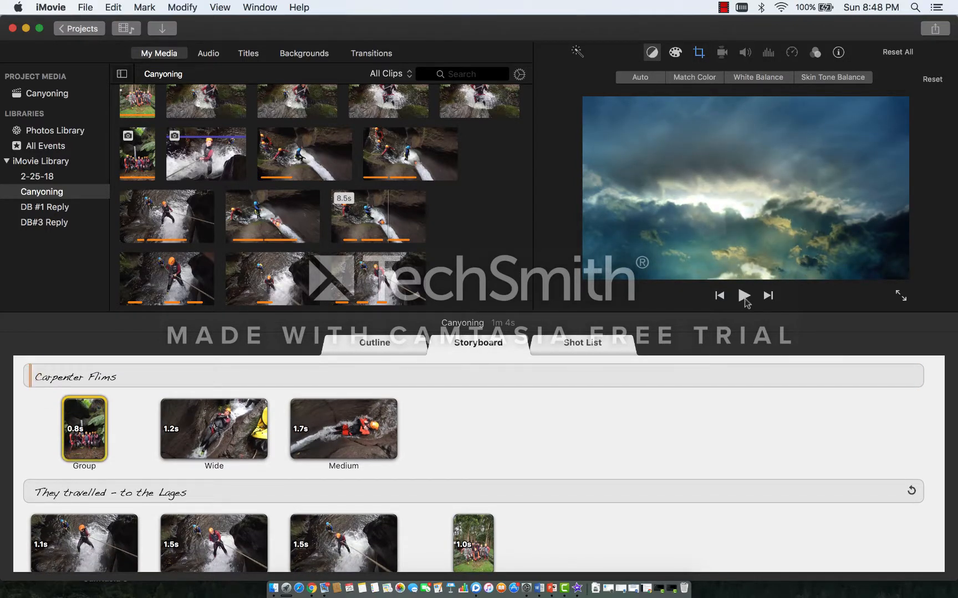
{"action": "left_click", "coordinate": [744, 295]}
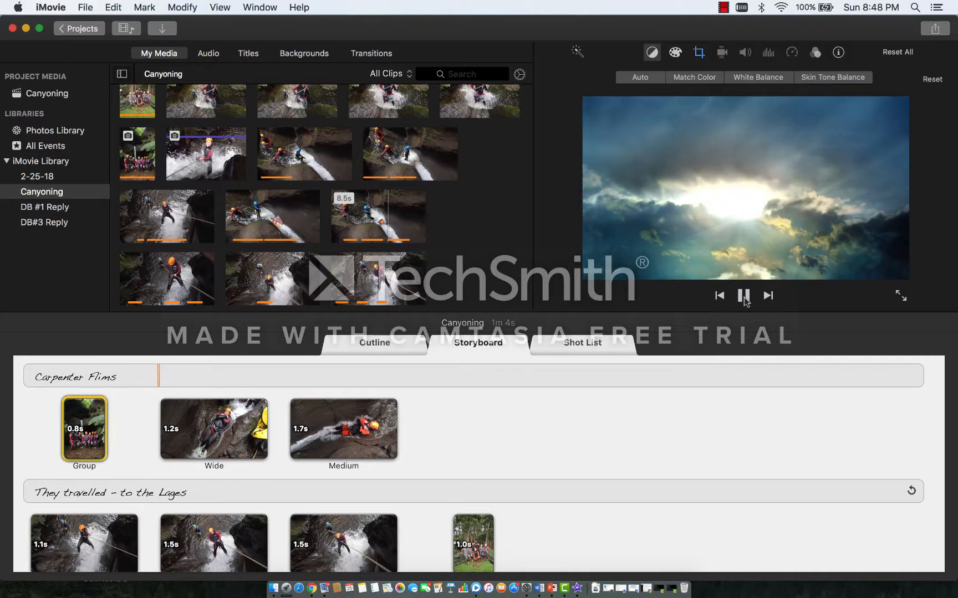
{"action": "scroll", "coordinate": [726, 468], "scroll_direction": "down", "scroll_amount": 1}
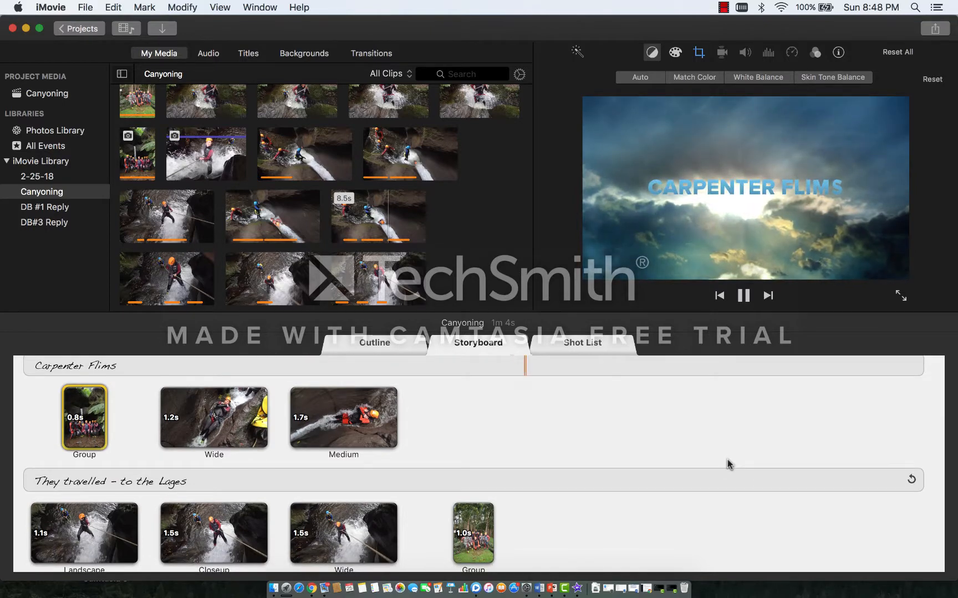
{"action": "scroll", "coordinate": [728, 464], "scroll_direction": "up", "scroll_amount": 1}
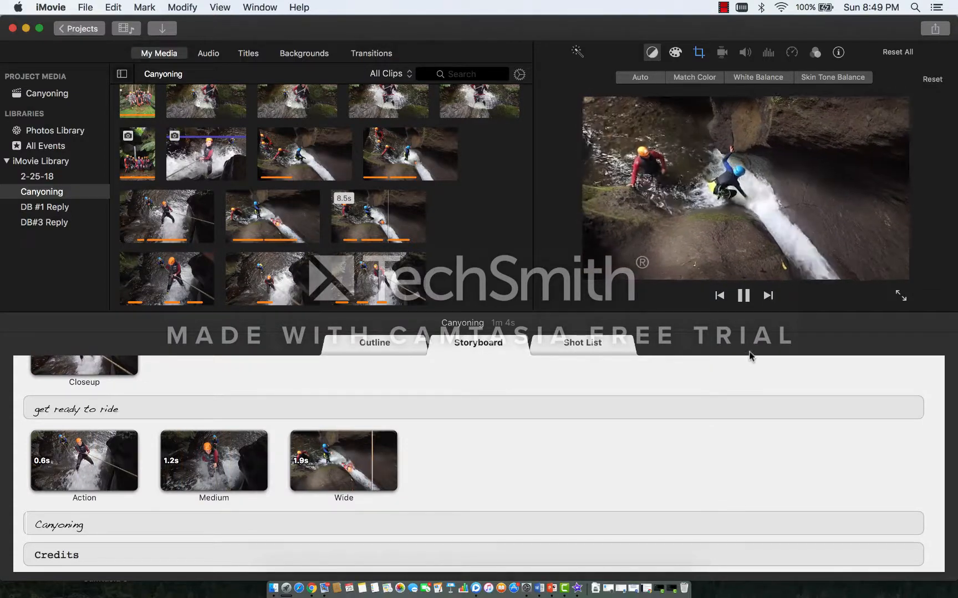
{"action": "left_click", "coordinate": [744, 298]}
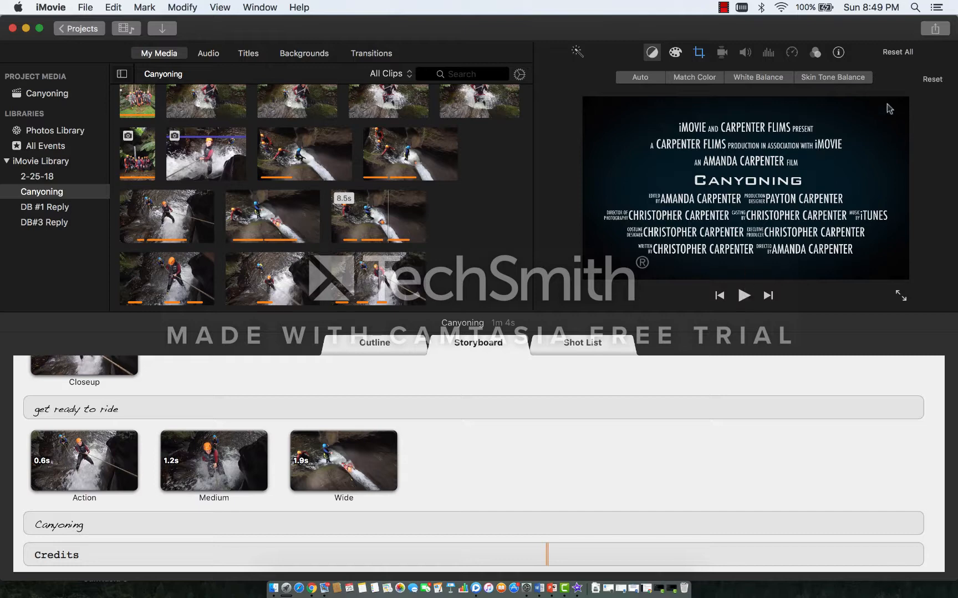
Step: Open the sharing options for the Canyoning trailer
{"action": "left_click", "coordinate": [936, 29]}
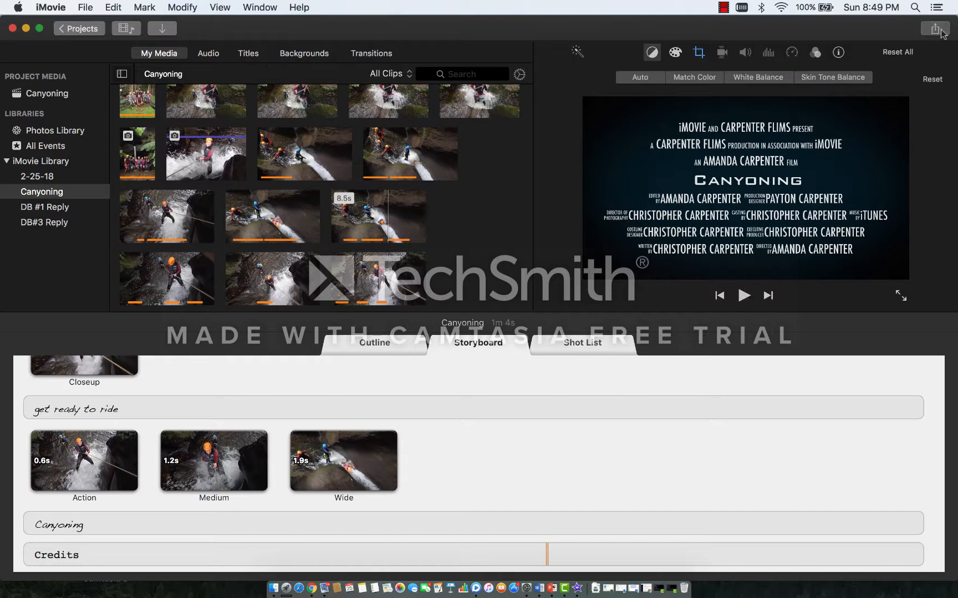